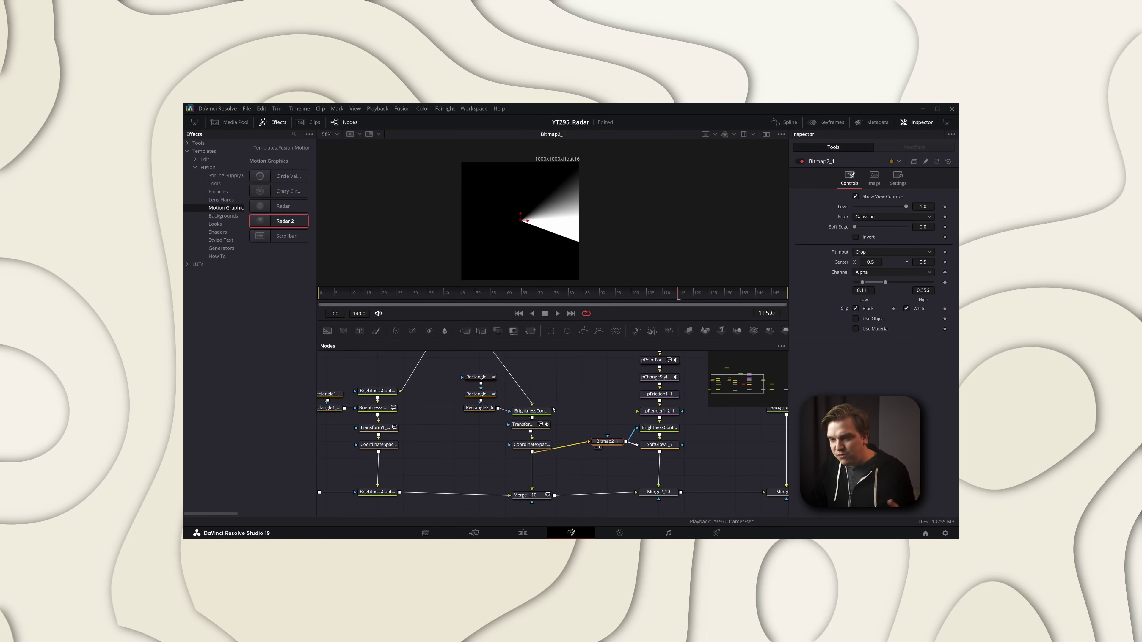
# Step: Display the Merge2_10 node's output in the viewer and examine the combined radar sweep and particles
pyautogui.moveTo(564, 414); pyautogui.dragTo(451, 383)
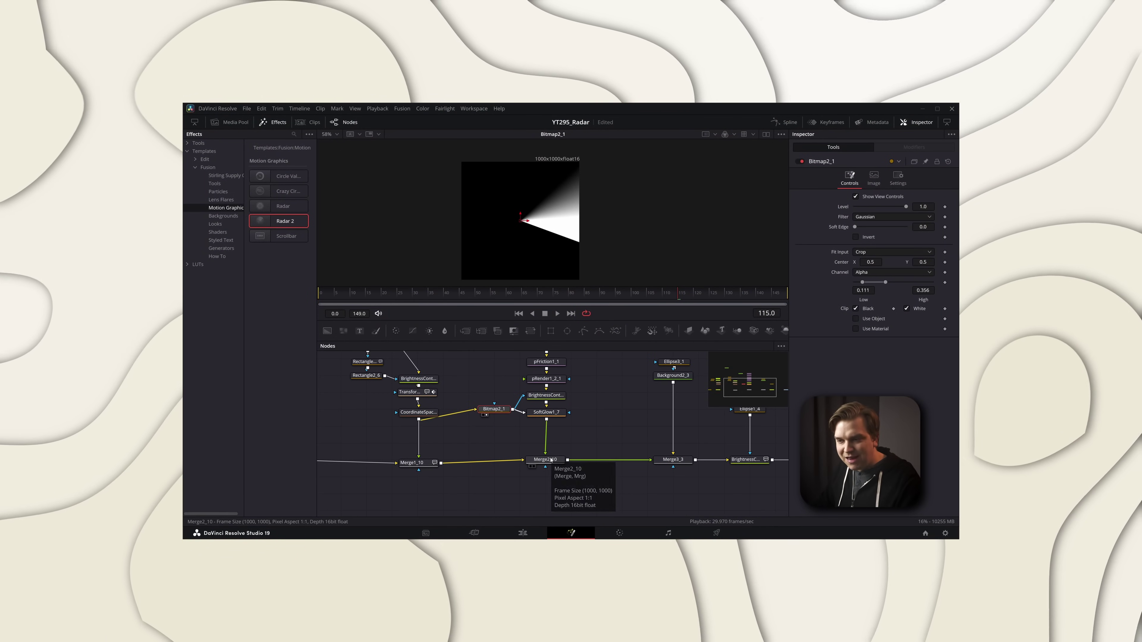
pyautogui.click(545, 460)
pyautogui.press('1')
pyautogui.scroll(3, 479, 184)
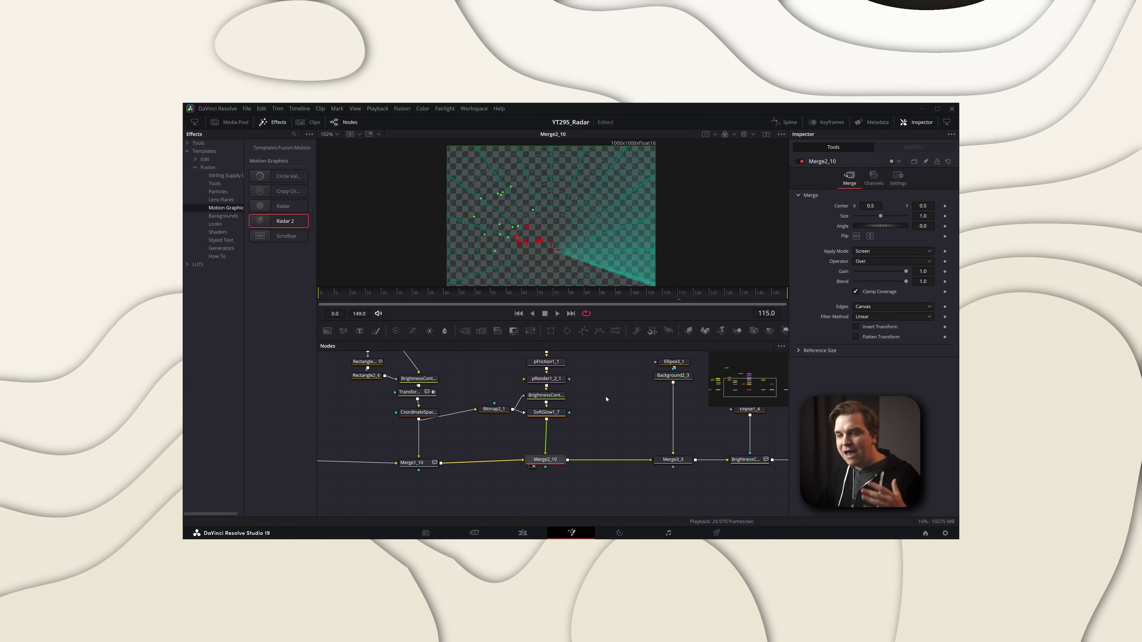
pyautogui.scroll(-1, 603, 392)
pyautogui.moveTo(506, 248); pyautogui.dragTo(492, 229)
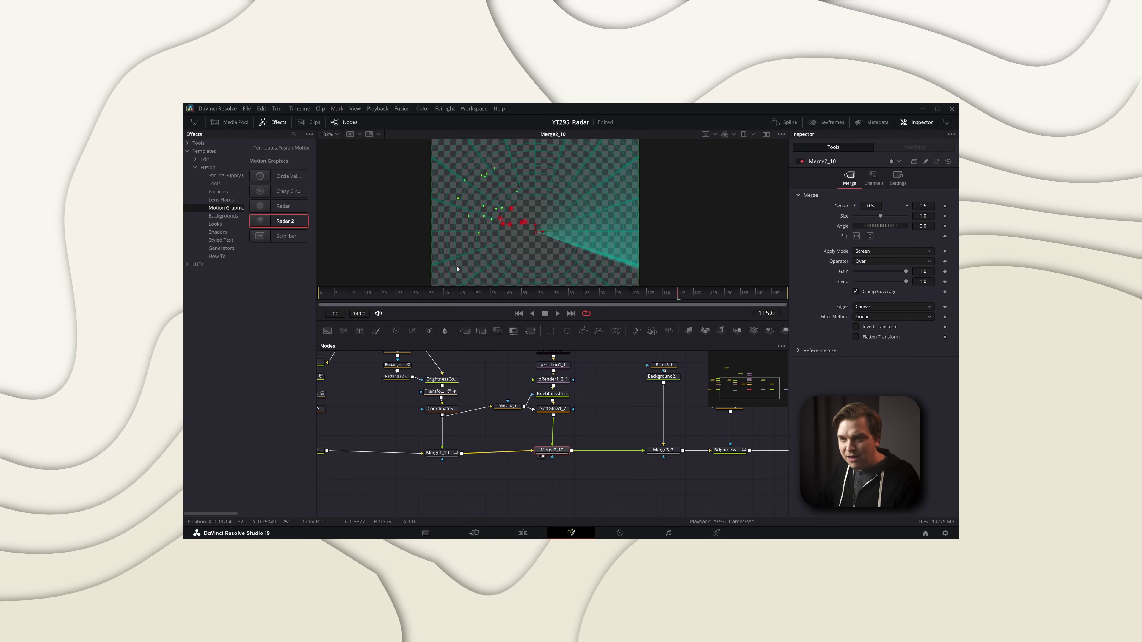
pyautogui.scroll(1, 458, 270)
pyautogui.scroll(3, 493, 211)
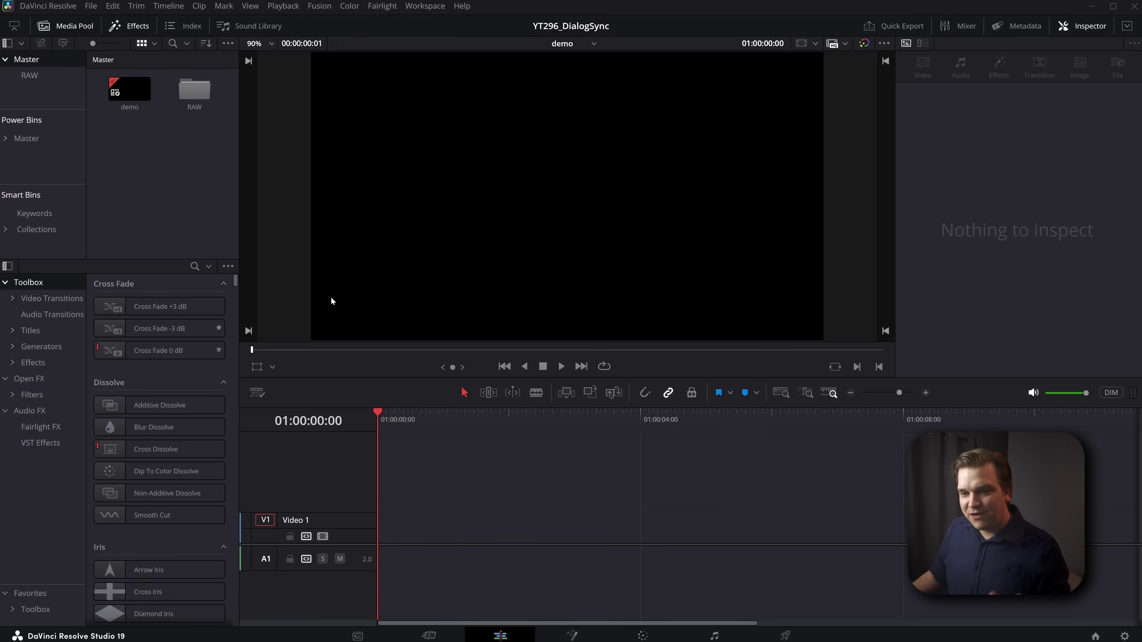
pyautogui.doubleClick(191, 93)
pyautogui.moveTo(130, 90); pyautogui.dragTo(427, 540)
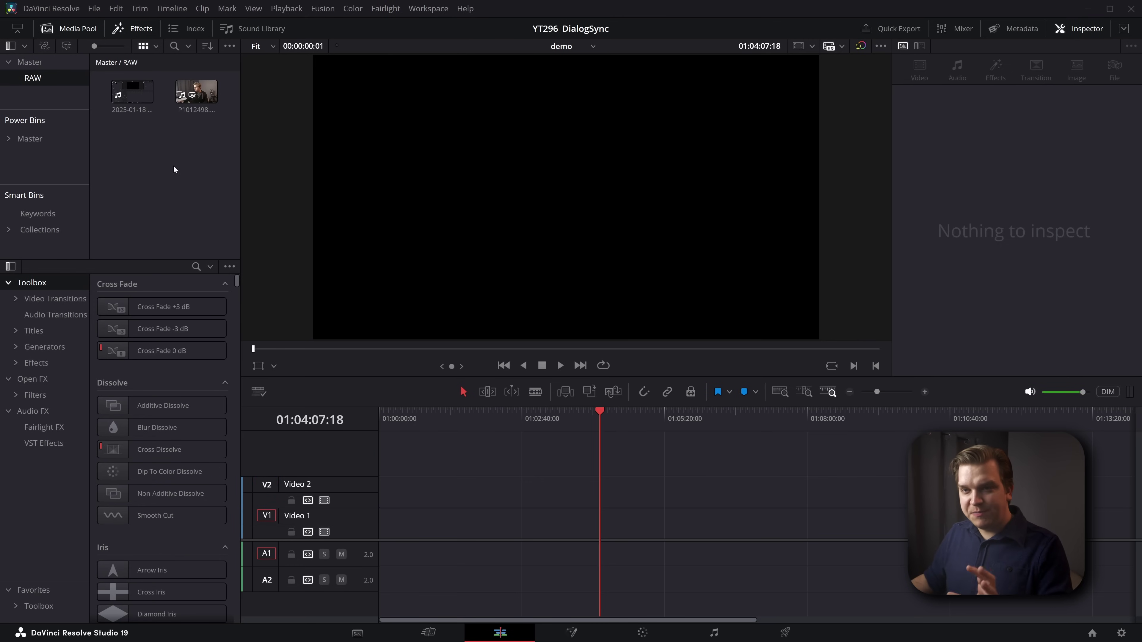
pyautogui.moveTo(208, 215); pyautogui.dragTo(379, 543)
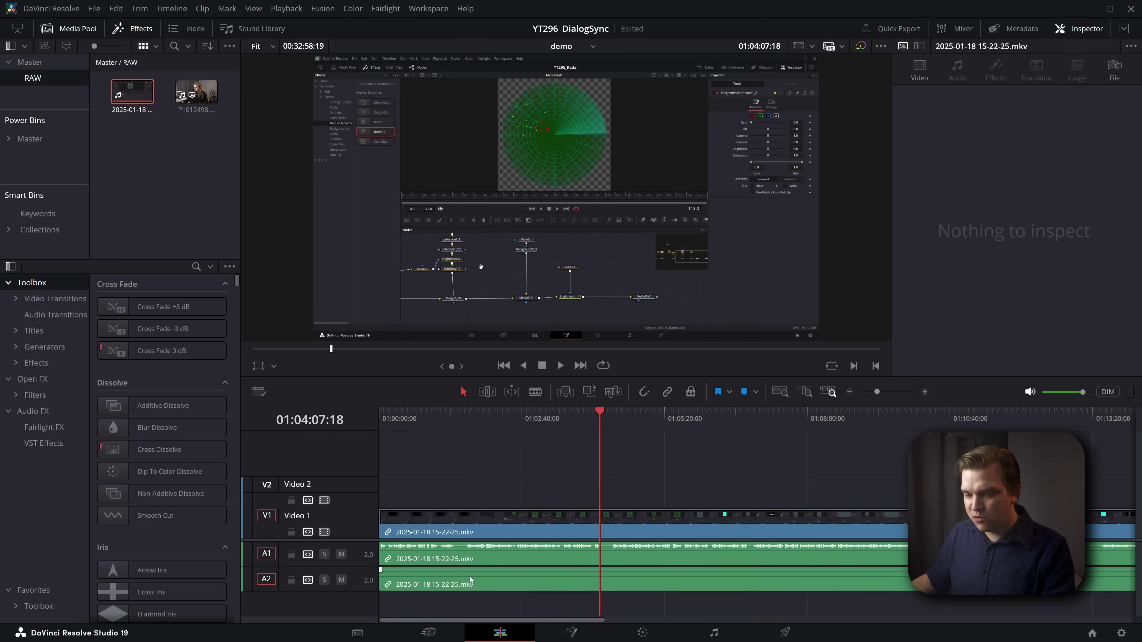
pyautogui.click(457, 584)
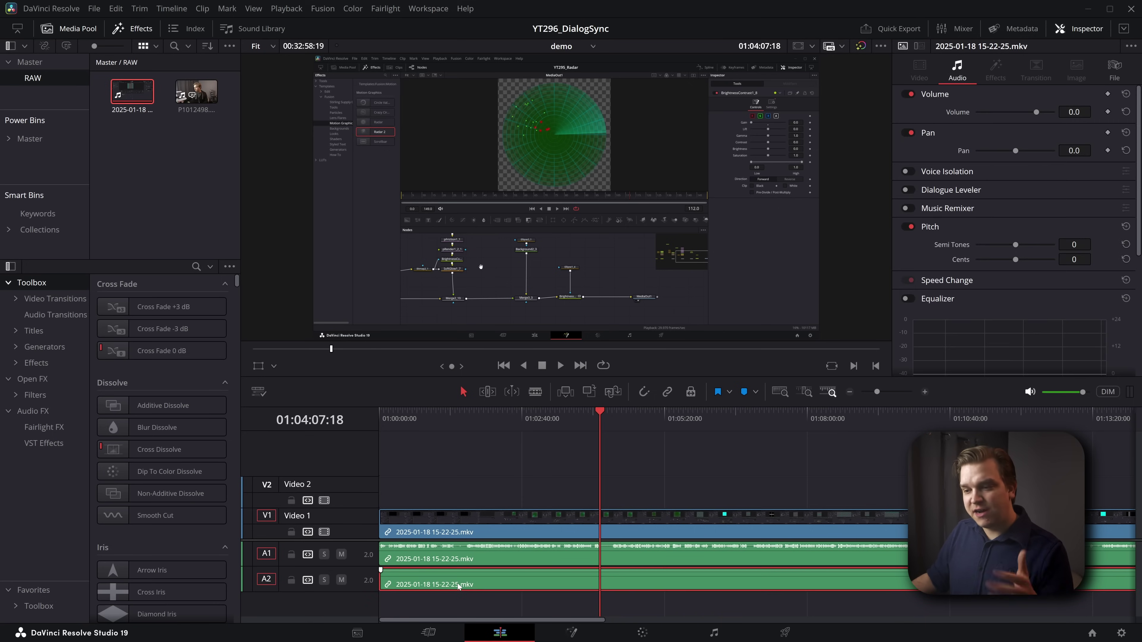
pyautogui.press('Delete')
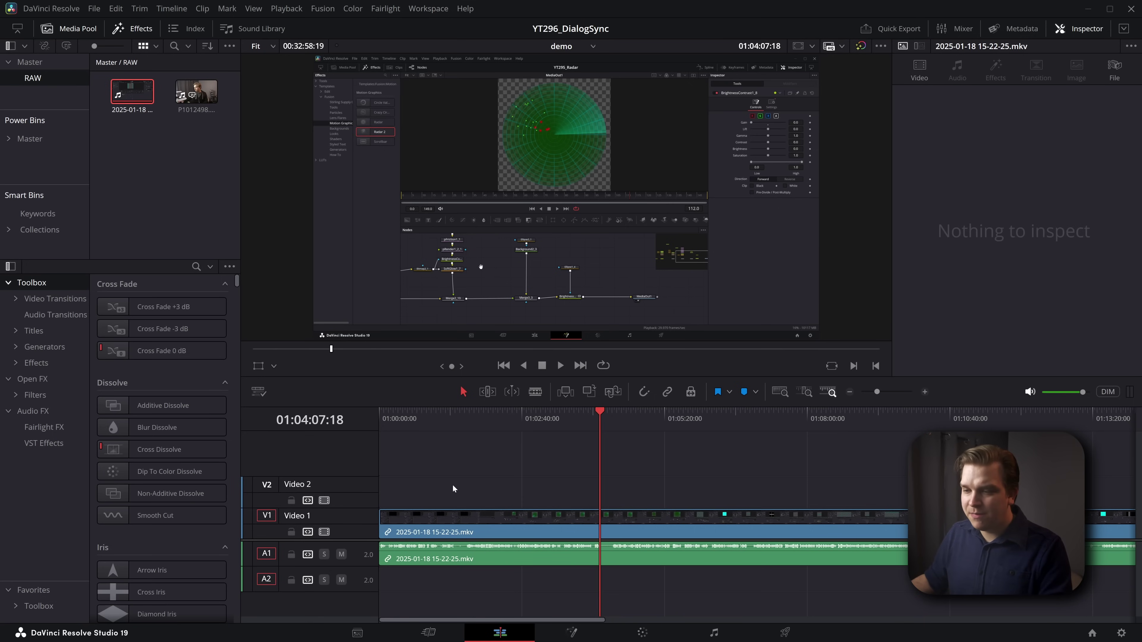
# Step: Place P1012498.MP4 at the start of the timeline on Video 2, above the screen recording
pyautogui.scroll(-10, 454, 489)
pyautogui.hotkey('shift', 'z')
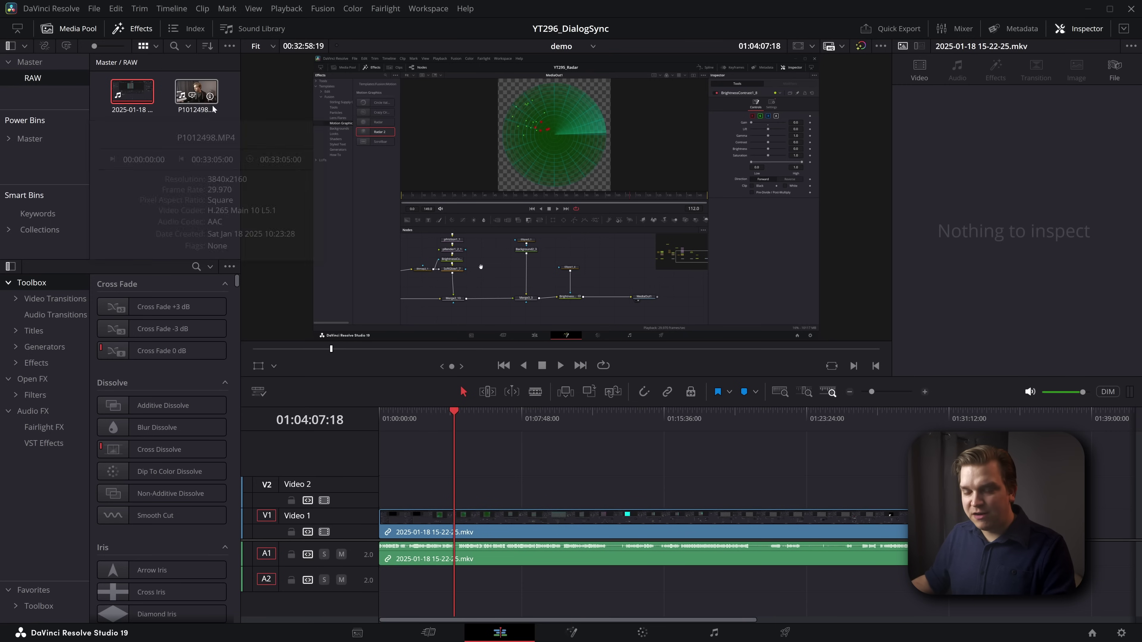
pyautogui.moveTo(213, 108); pyautogui.dragTo(384, 485)
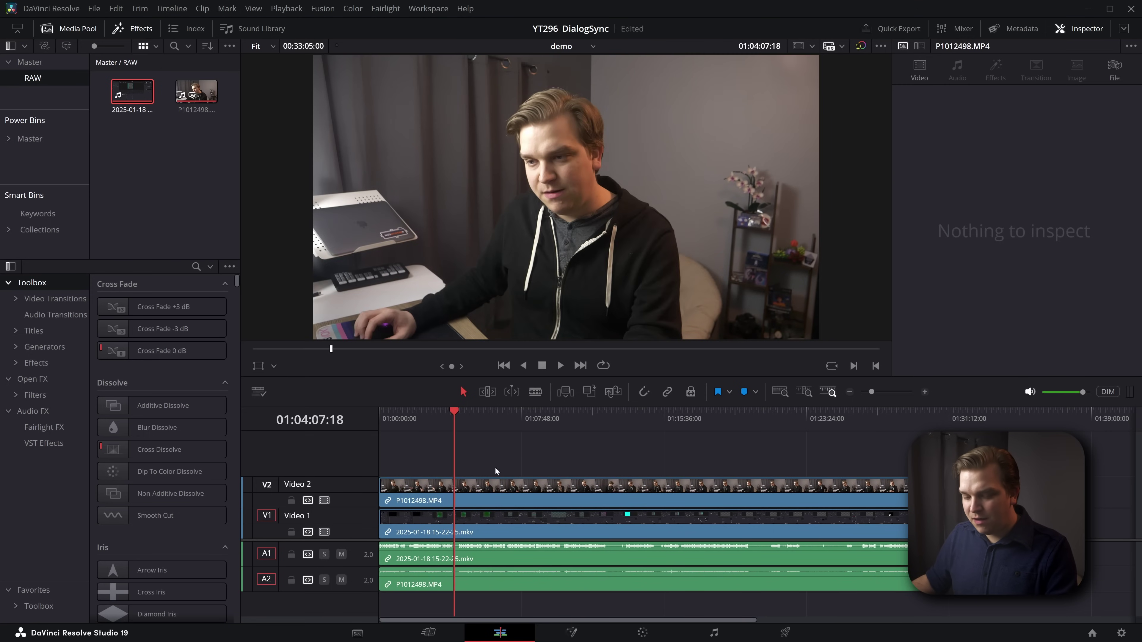
# Step: Auto-align all the timeline clips by waveform, using track number 1
pyautogui.moveTo(380, 467); pyautogui.dragTo(549, 601)
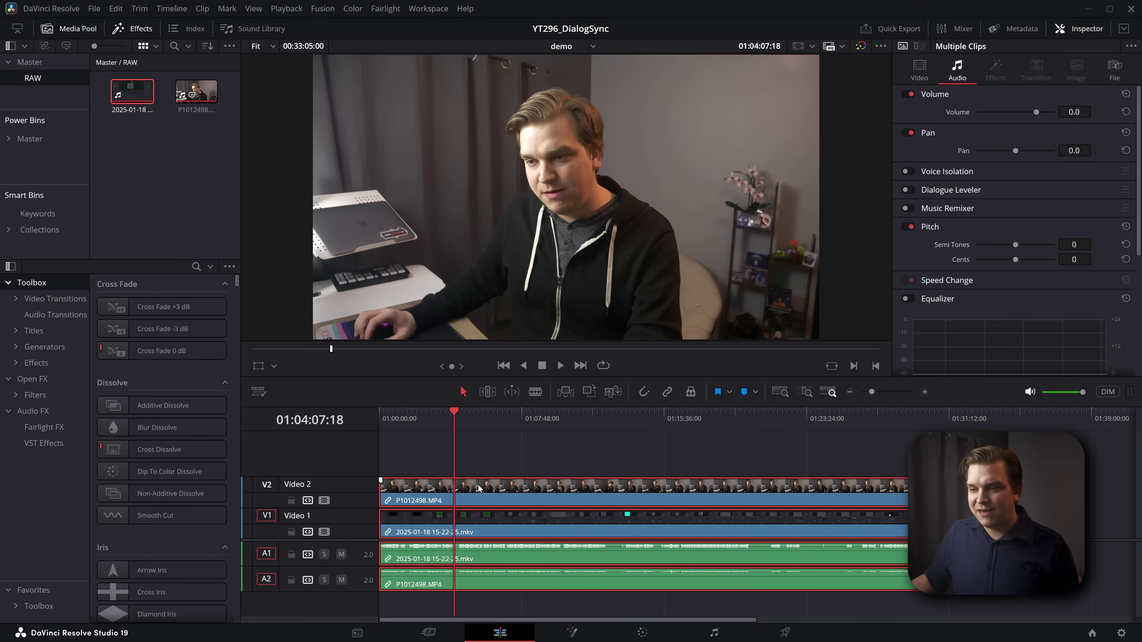
pyautogui.rightClick(481, 487)
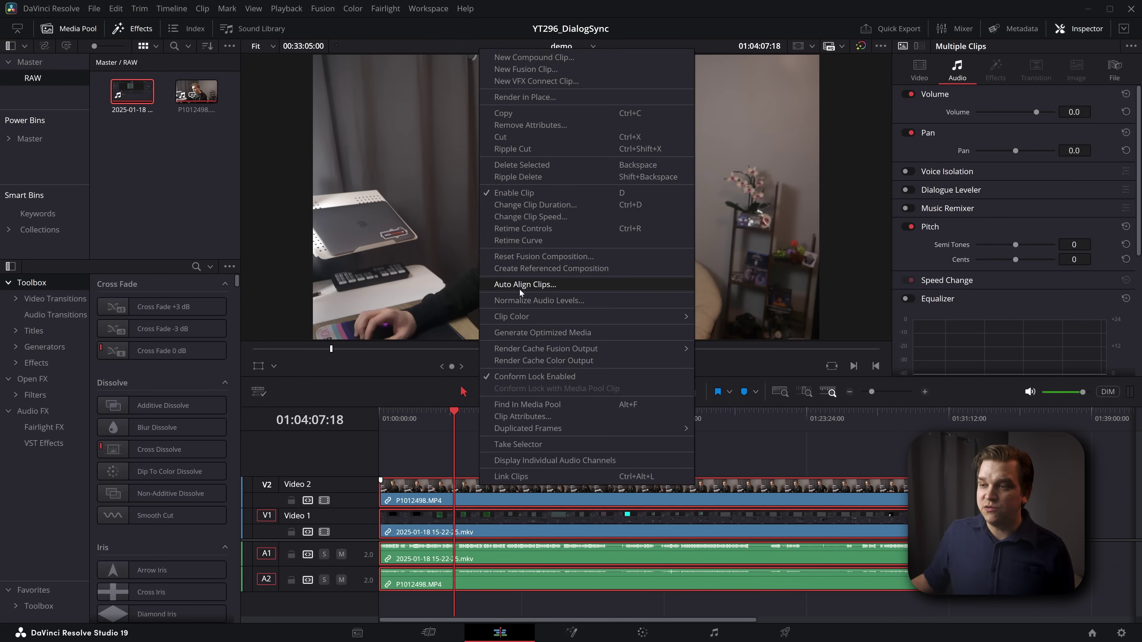
pyautogui.click(528, 285)
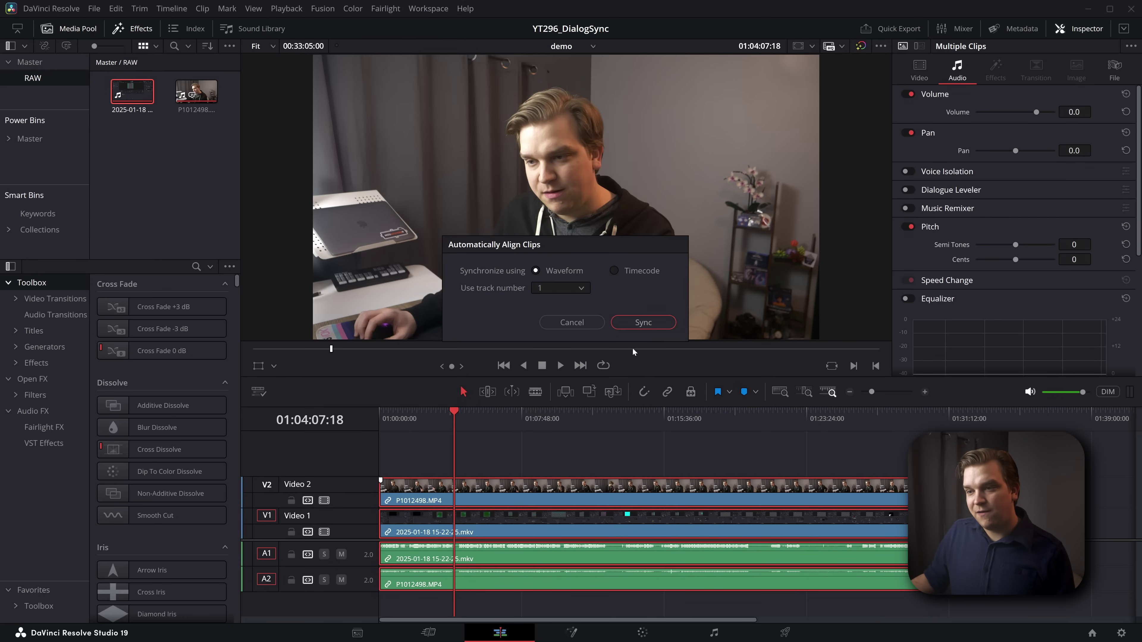
pyautogui.click(642, 322)
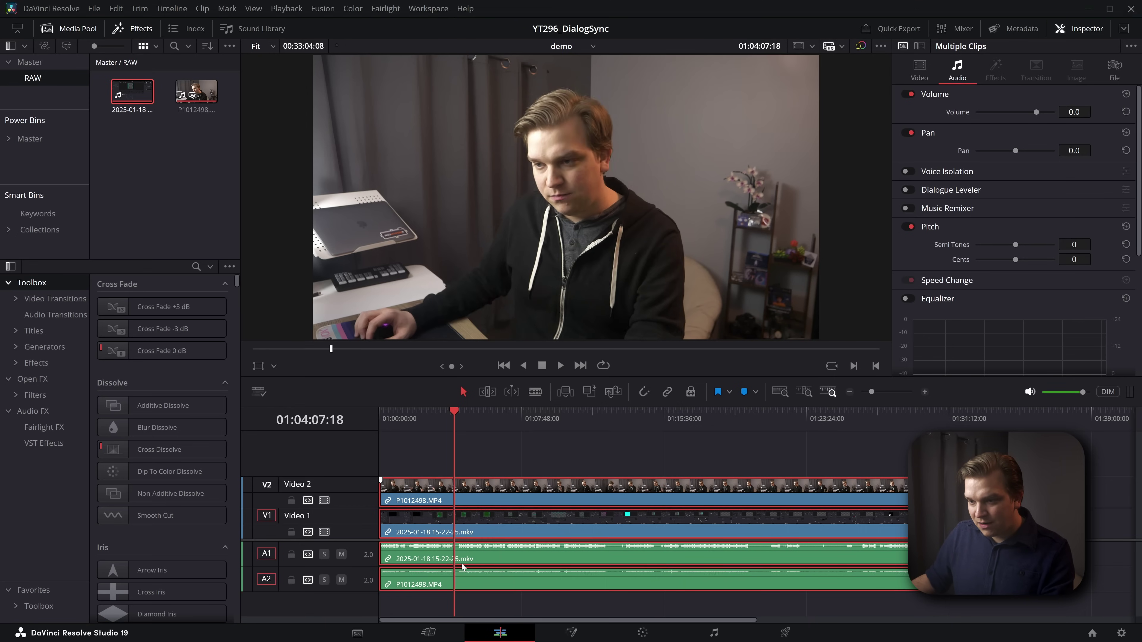
pyautogui.scroll(10, 466, 568)
pyautogui.scroll(-10, 713, 537)
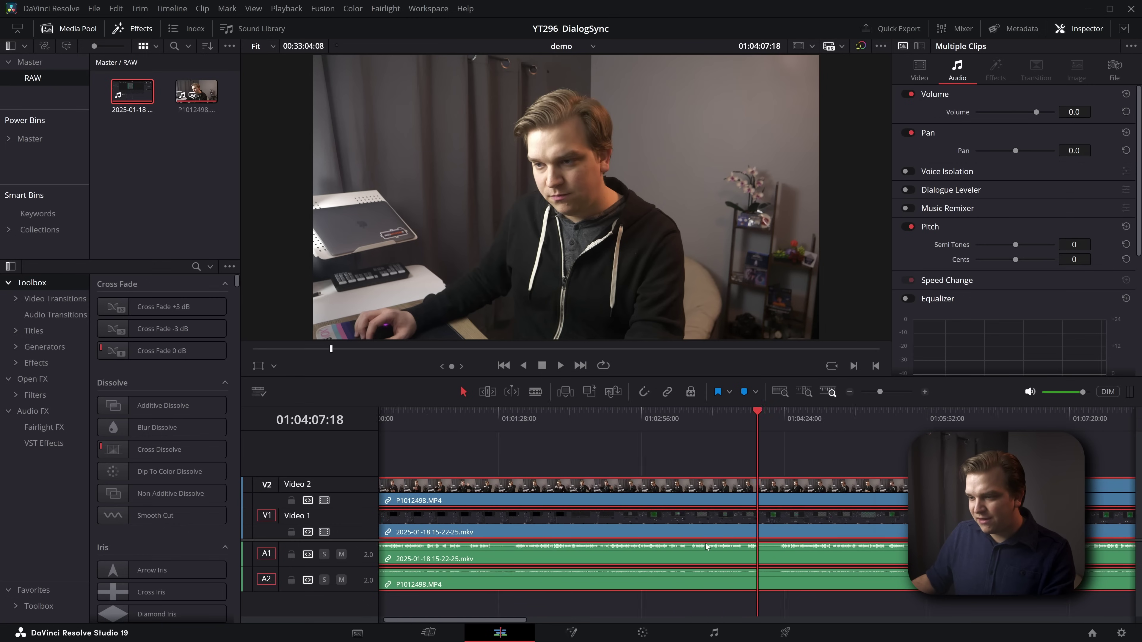
pyautogui.click(462, 472)
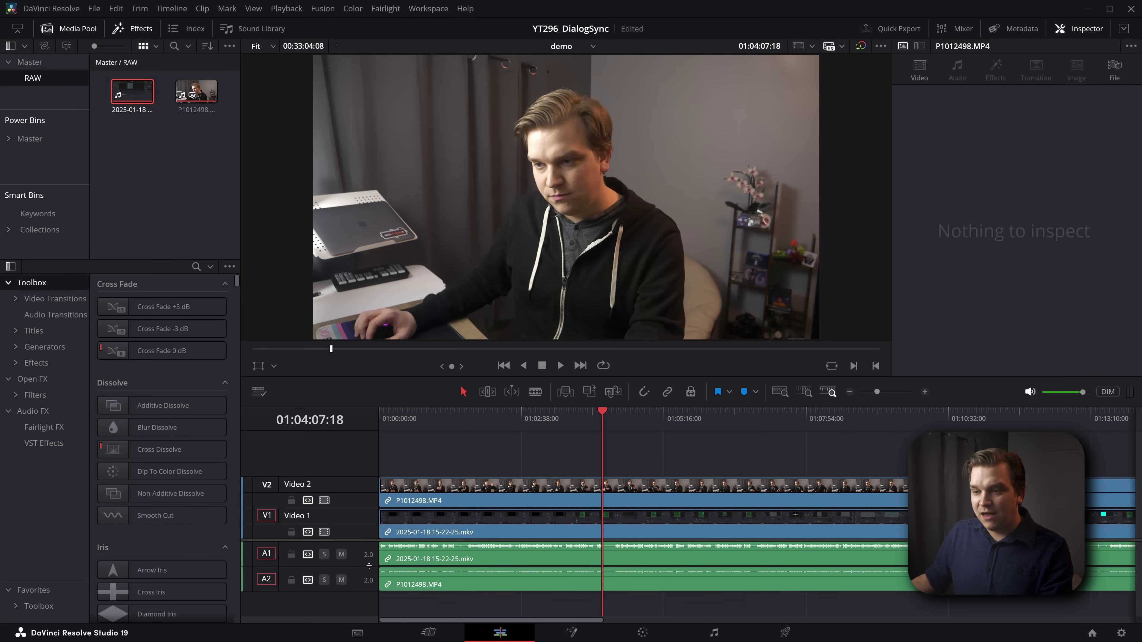
# Step: Increase the height of the Audio 1 track and disable the P1012498.MP4 audio clip on track A2
pyautogui.moveTo(369, 566); pyautogui.dragTo(369, 574)
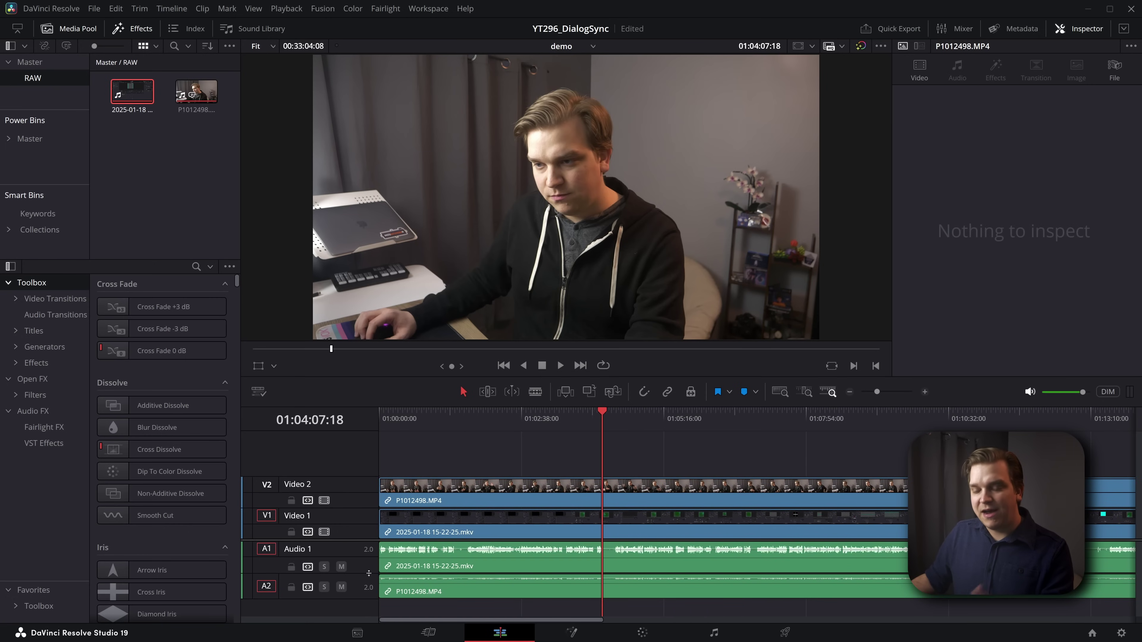
pyautogui.click(423, 594)
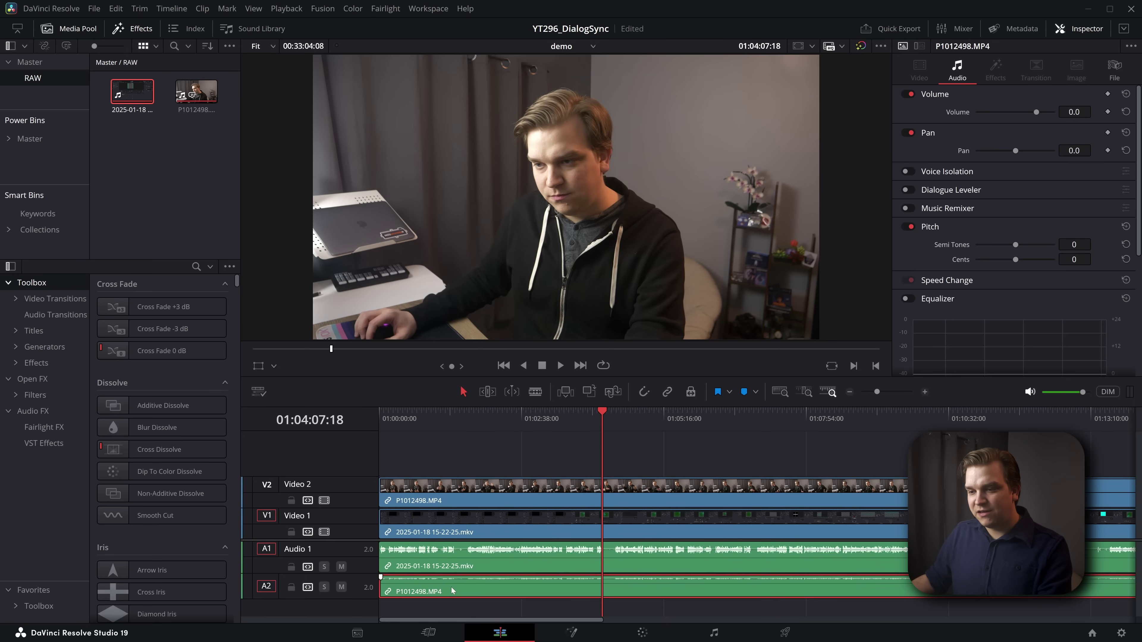
pyautogui.click(479, 460)
pyautogui.scroll(-10, 521, 456)
pyautogui.scroll(10, 521, 455)
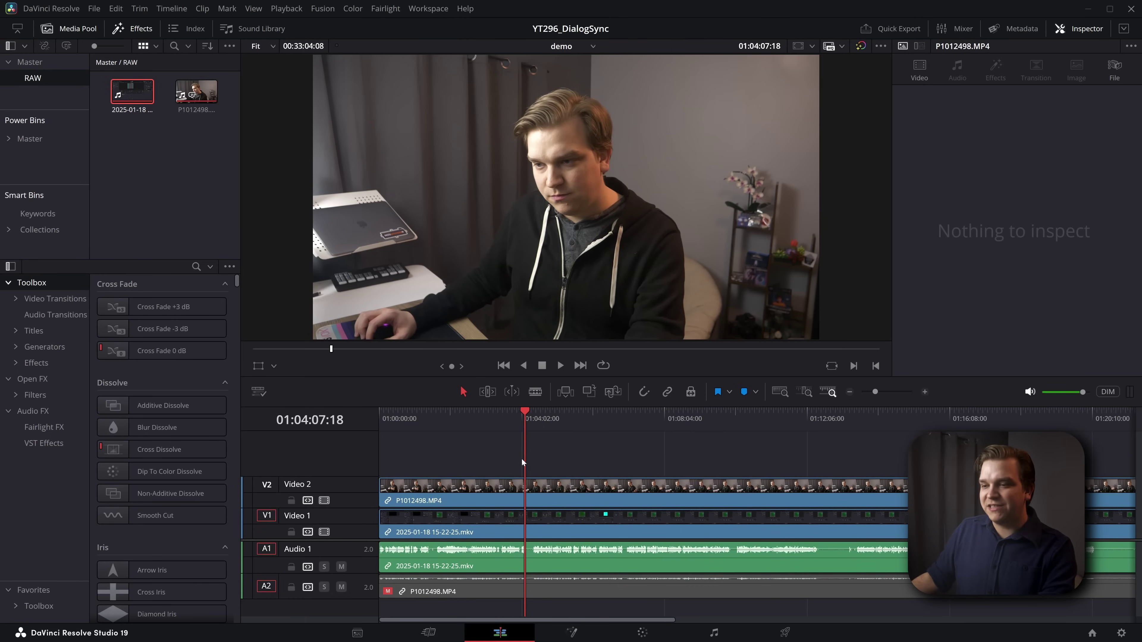
pyautogui.click(521, 458)
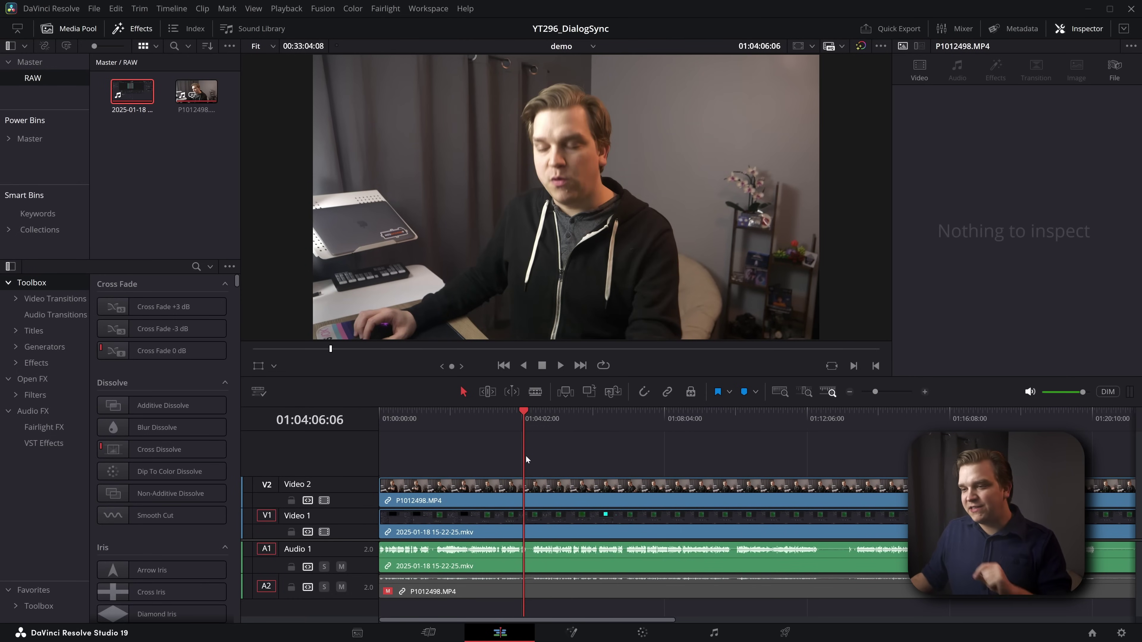
# Step: Select the Demo timeline in the Master bin and open its transcription for review
pyautogui.click(45, 68)
pyautogui.scroll(-2, 489, 454)
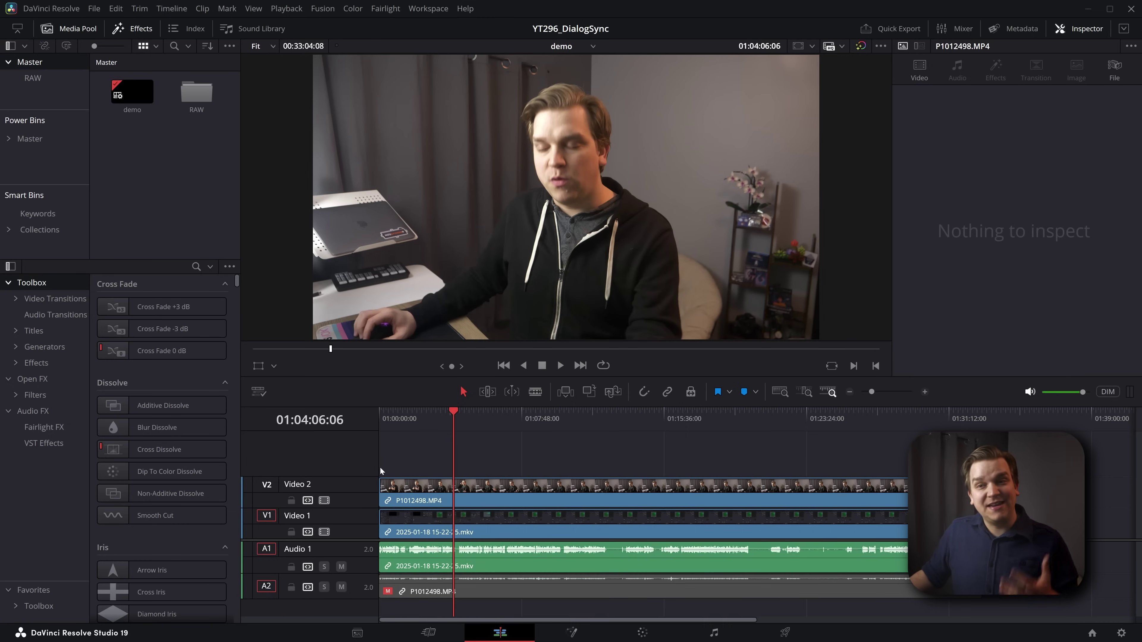
pyautogui.click(174, 209)
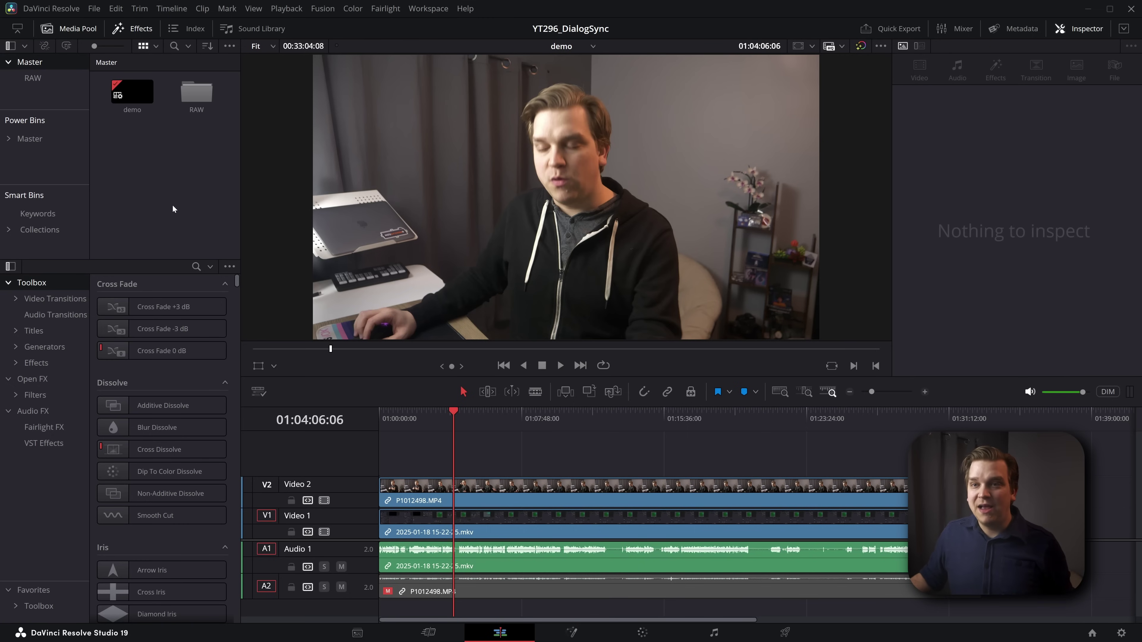
pyautogui.click(131, 98)
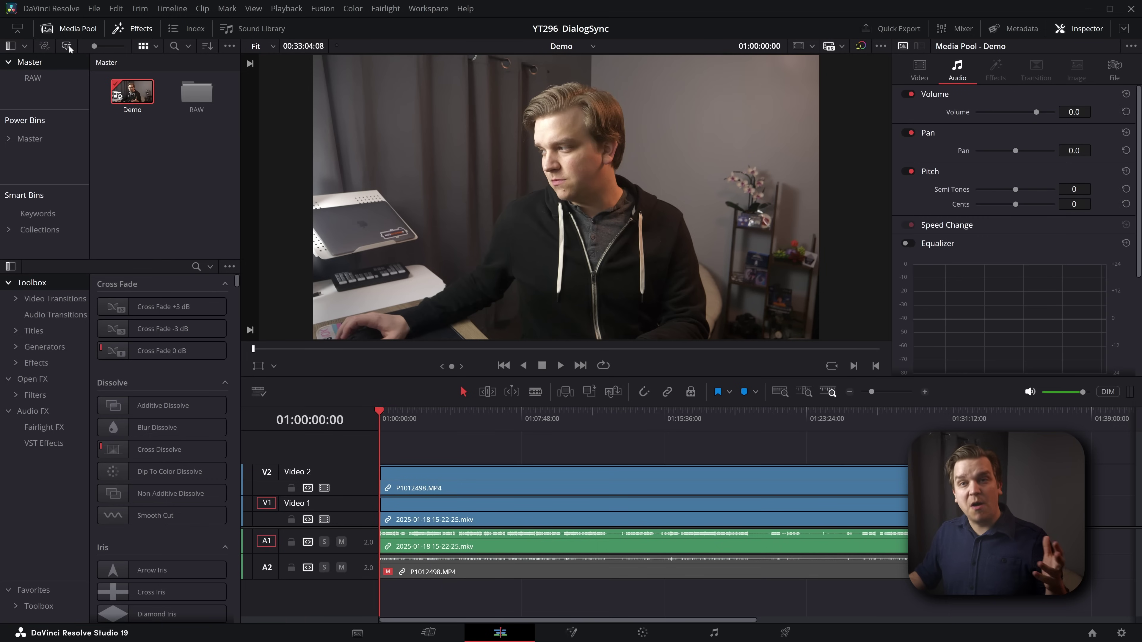
pyautogui.click(68, 47)
pyautogui.moveTo(331, 52); pyautogui.dragTo(330, 51)
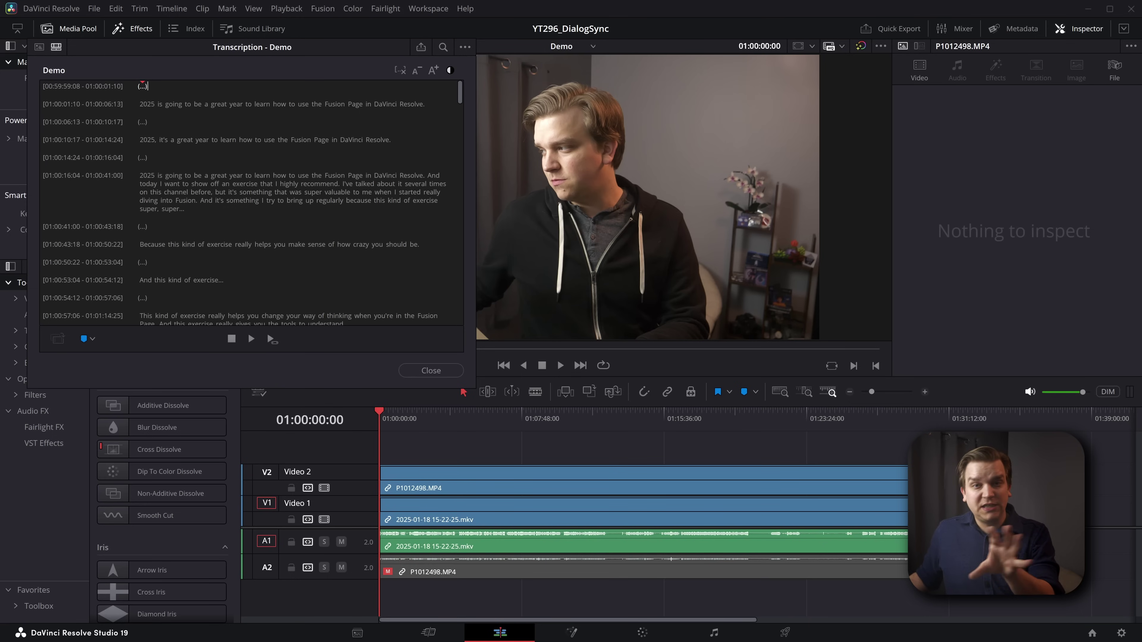
pyautogui.scroll(-7, 251, 203)
pyautogui.scroll(7, 252, 202)
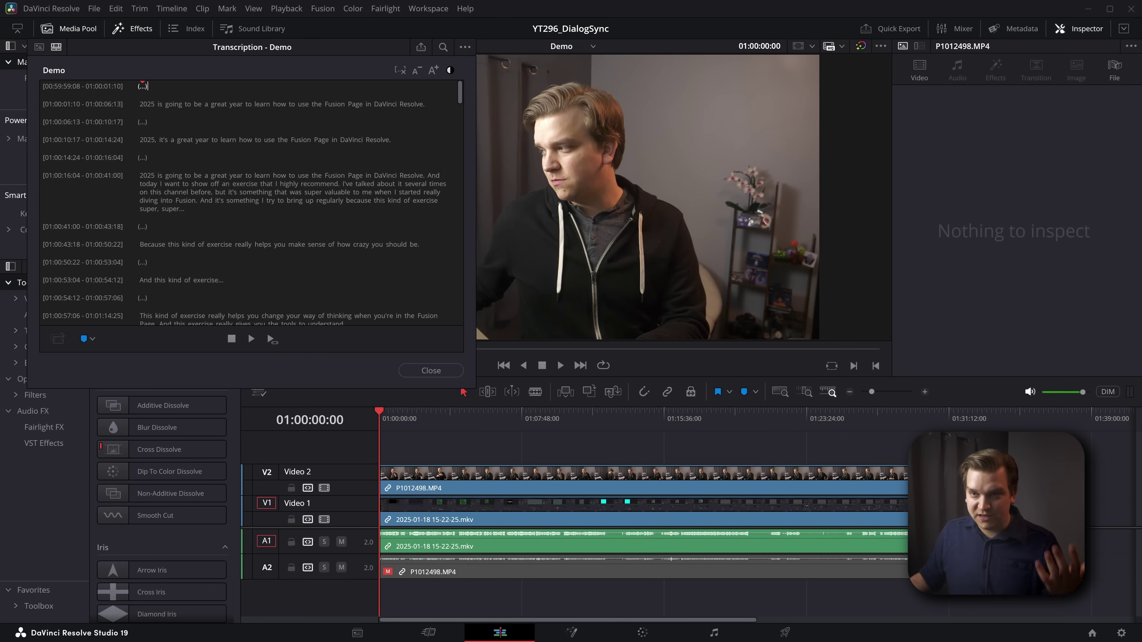
# Step: Remove the silent portions from the Demo timeline through its transcription and reposition the transcription window
pyautogui.moveTo(271, 47); pyautogui.dragTo(280, 100)
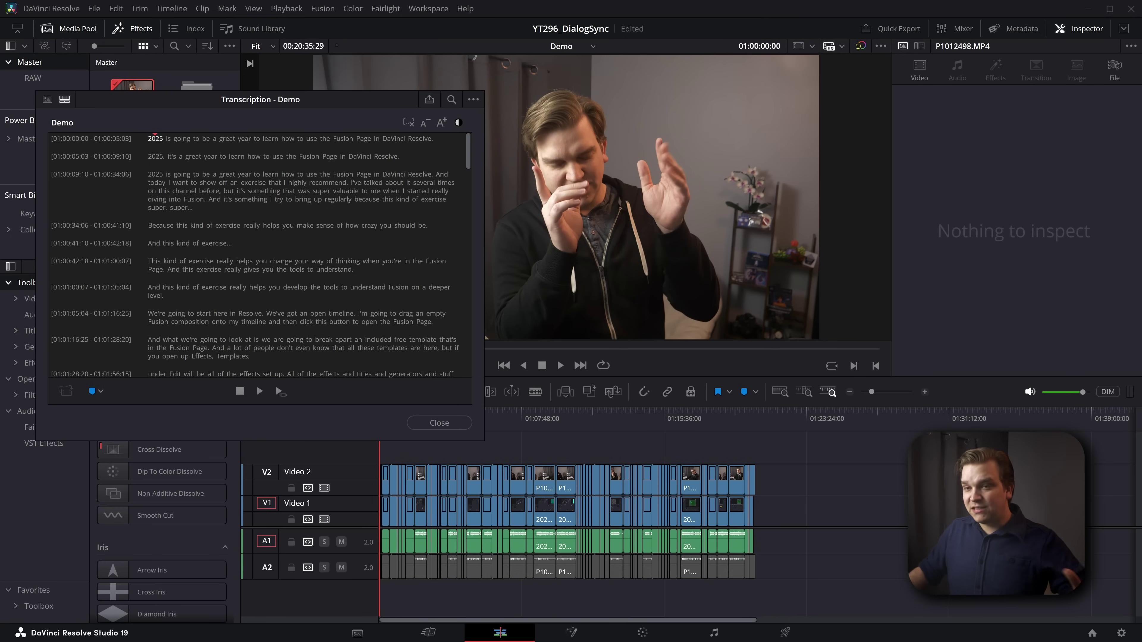
pyautogui.moveTo(122, 102); pyautogui.dragTo(137, 103)
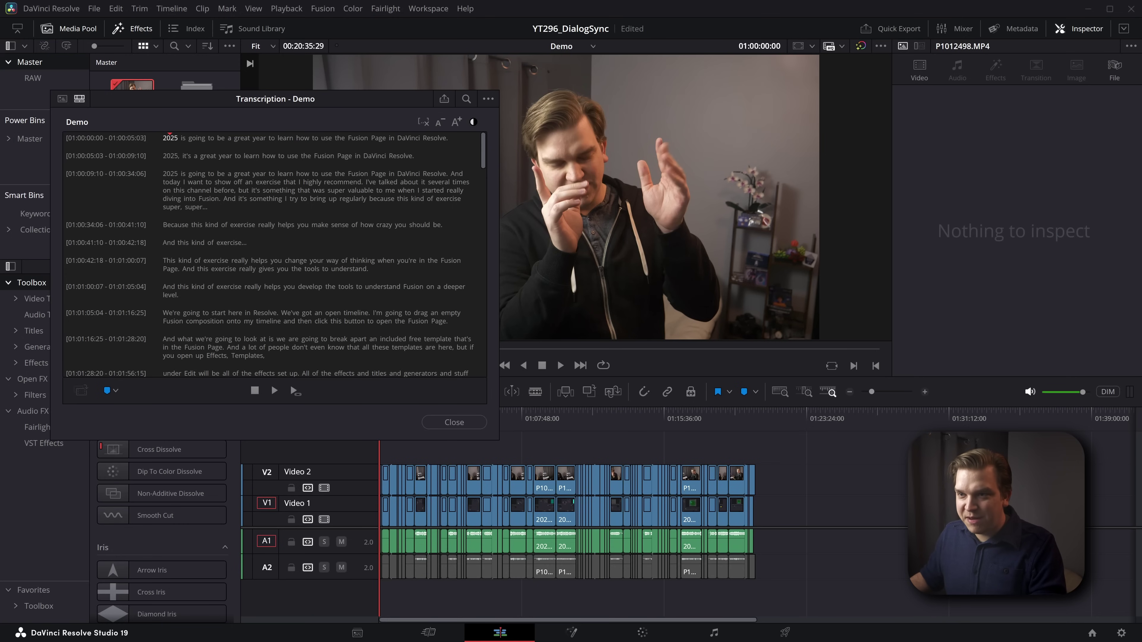
# Step: Delete the first two transcript sentences, the repeated takes about learning to use the Fusion Page
pyautogui.moveTo(162, 173); pyautogui.dragTo(162, 138)
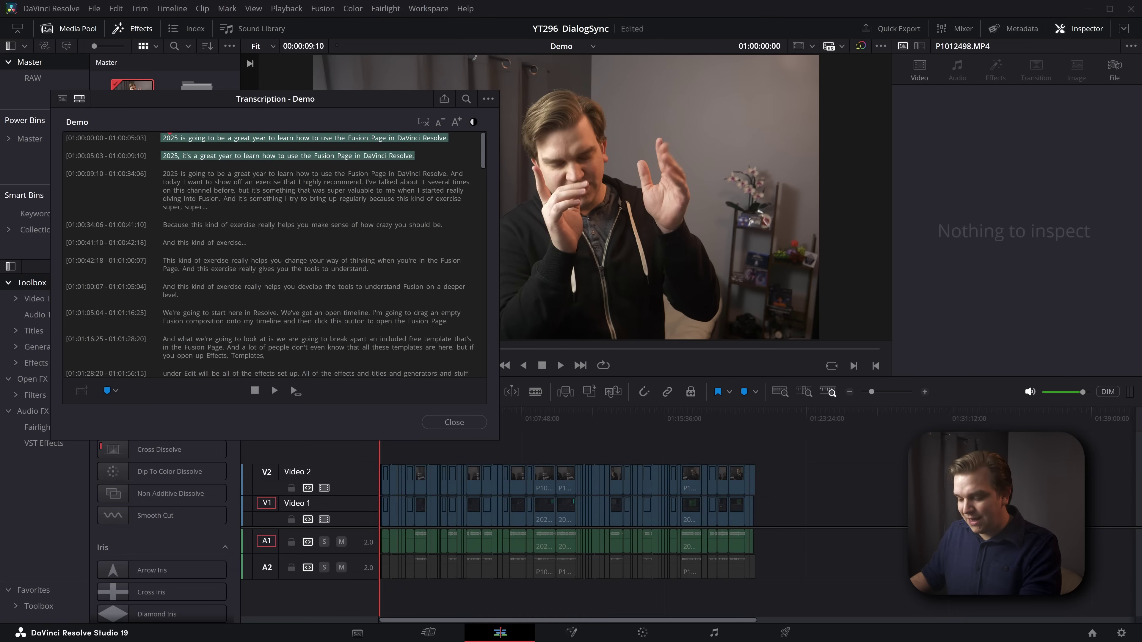
pyautogui.press('Delete')
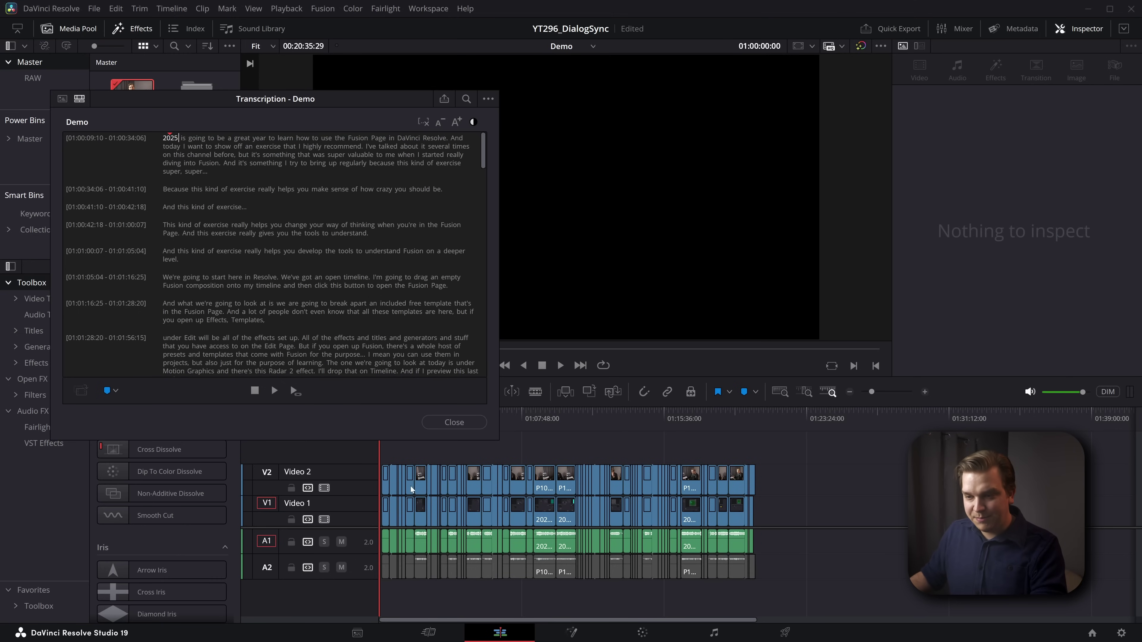
pyautogui.scroll(7, 412, 486)
pyautogui.scroll(-1, 411, 480)
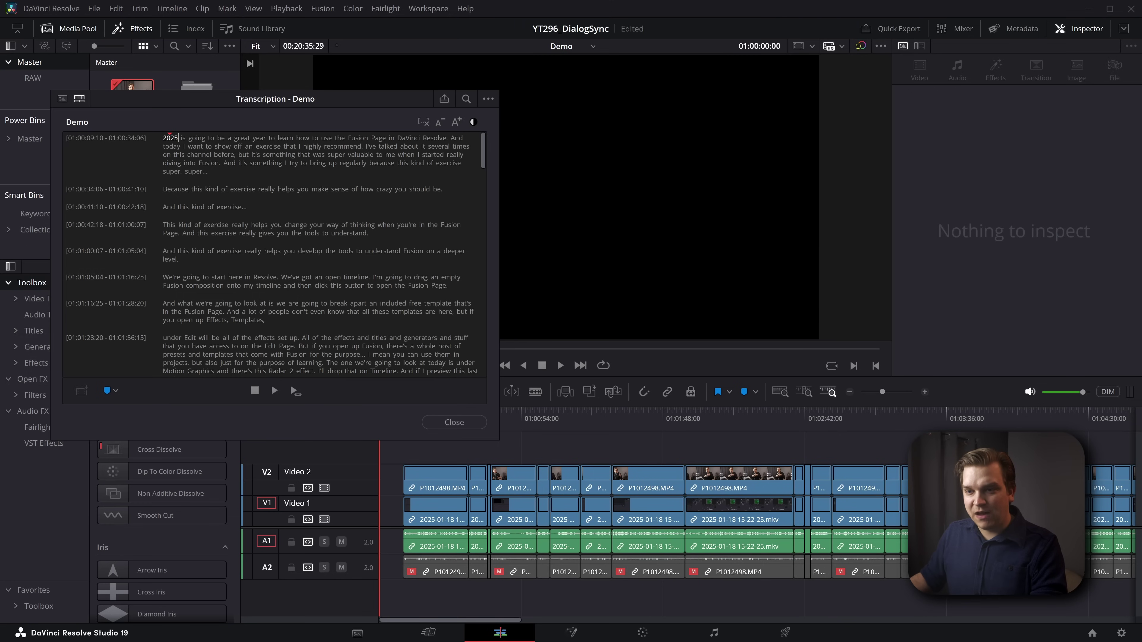
# Step: Select the transcript passage starting at "And this kind of exercise", extend its range from "kind of exercise" to "All of the effects", and delete it
pyautogui.moveTo(266, 320); pyautogui.dragTo(162, 207)
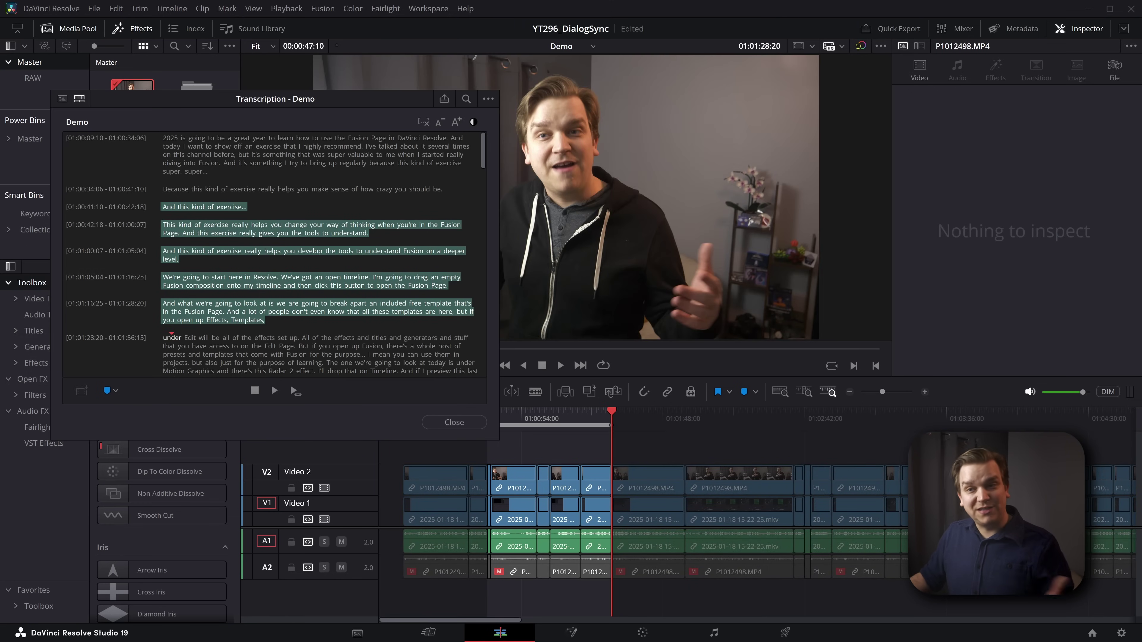
pyautogui.press('Up')
pyautogui.press('Up')
pyautogui.press('Up')
pyautogui.press('Up')
pyautogui.press('Up')
pyautogui.press('Up')
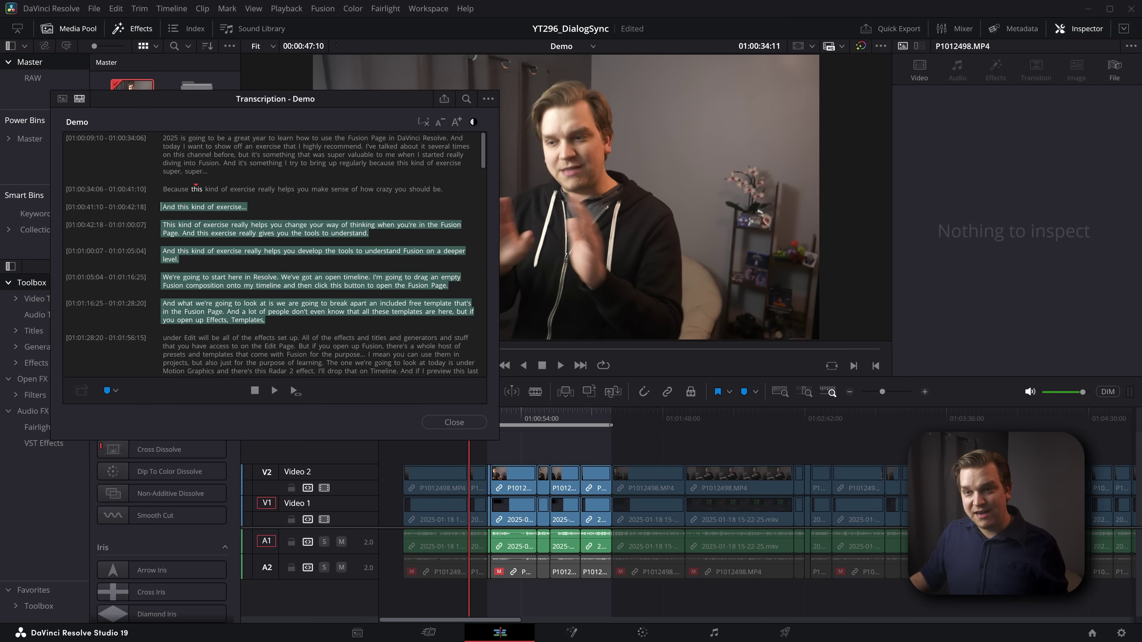
pyautogui.press('i')
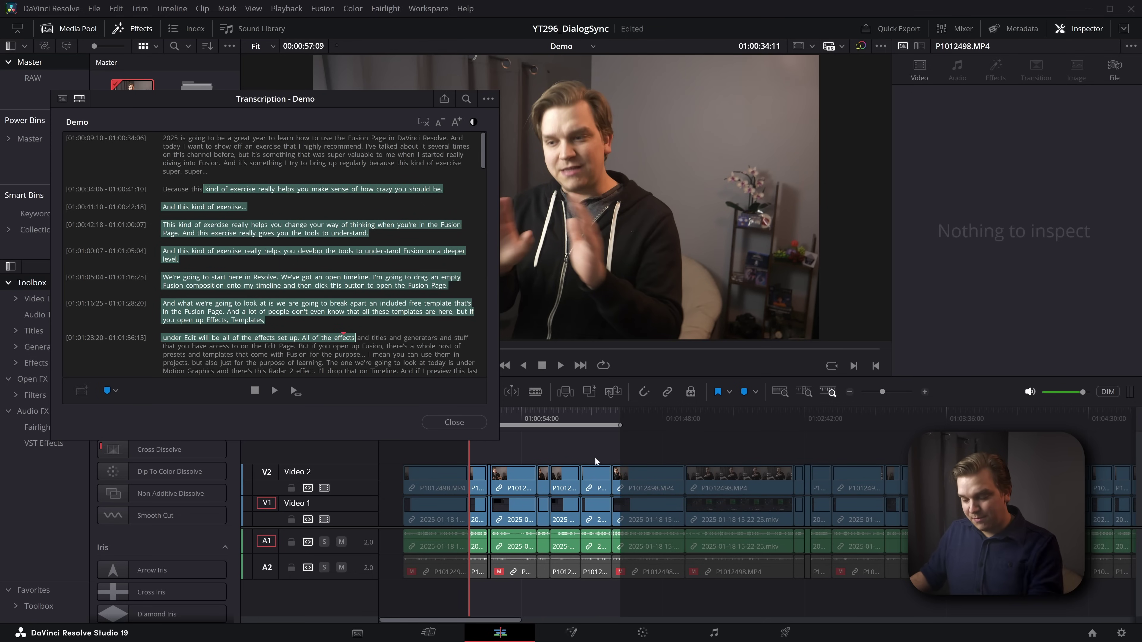
pyautogui.press('BackSpace')
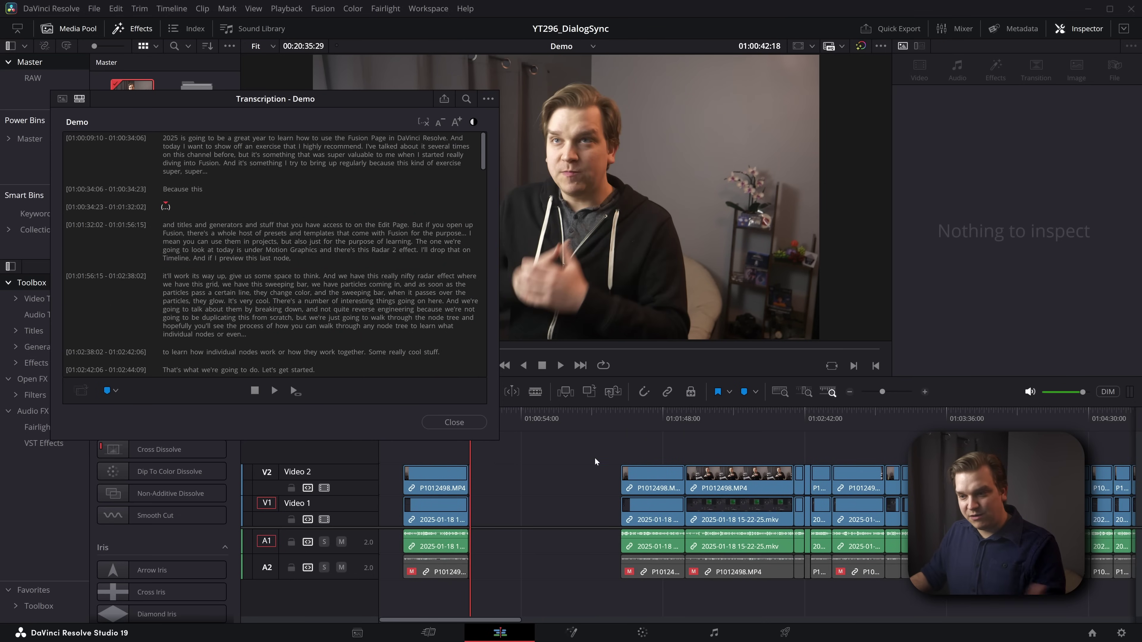
pyautogui.moveTo(727, 415); pyautogui.dragTo(708, 426)
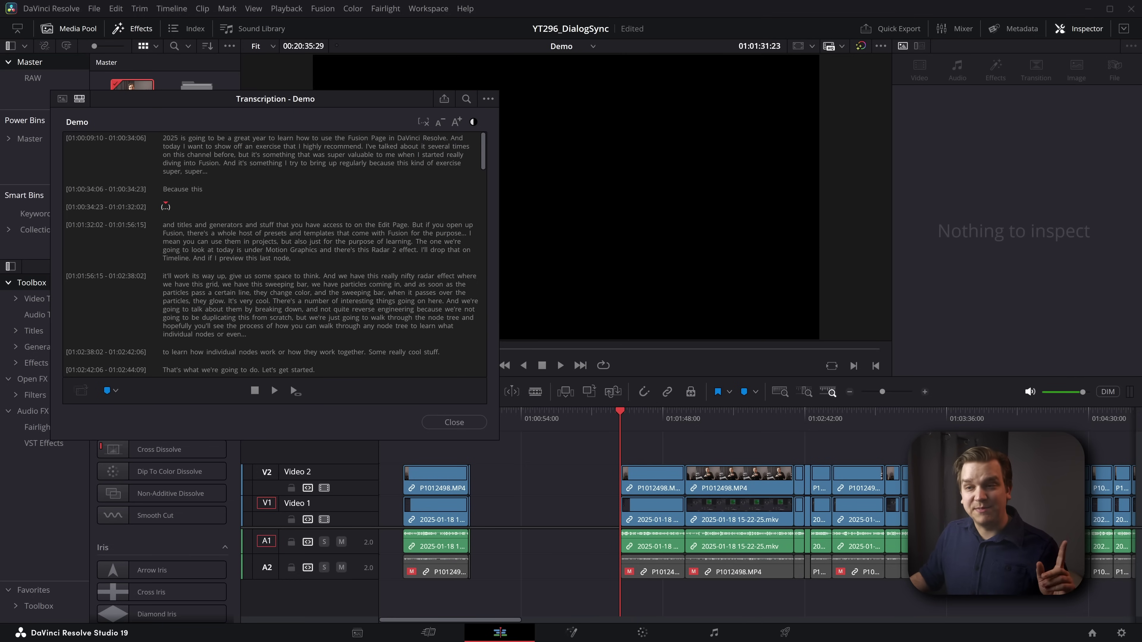
# Step: Remove the silent gap through the Demo transcription and add a blue marker over the passage from "to learn how individual nodes" to "radar effect"
pyautogui.click(424, 122)
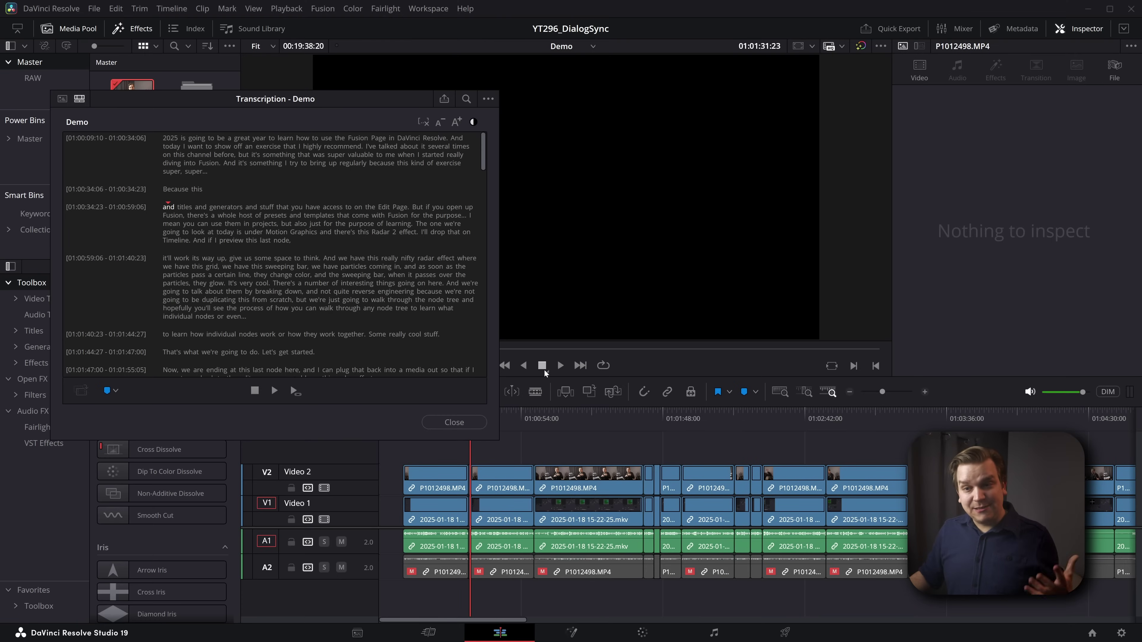
pyautogui.scroll(-5, 269, 257)
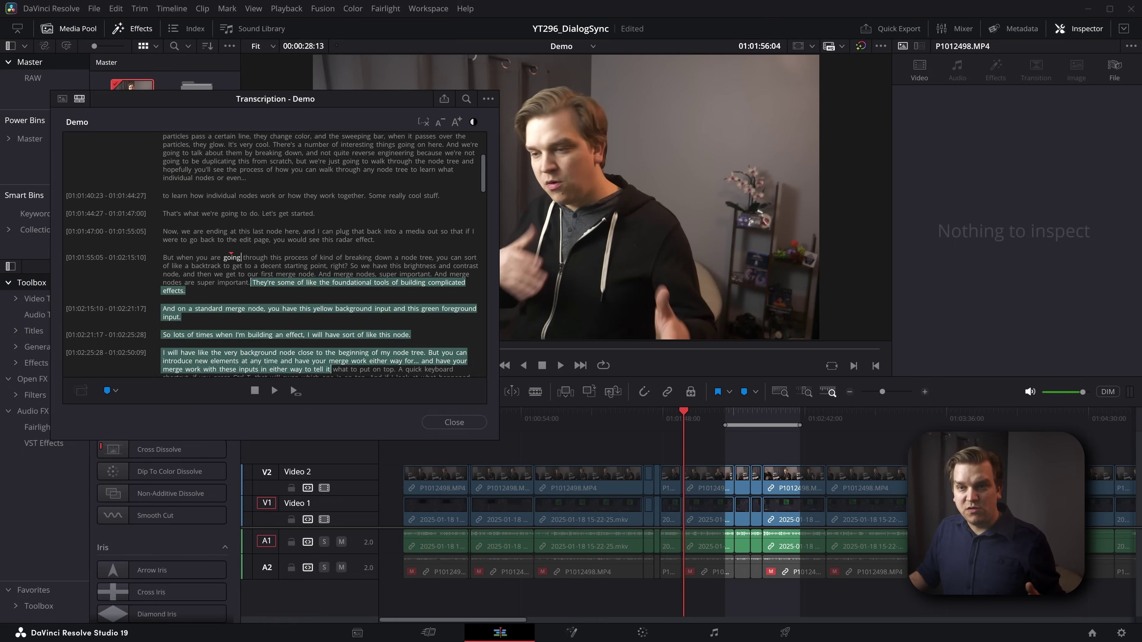
pyautogui.moveTo(162, 195); pyautogui.dragTo(162, 248)
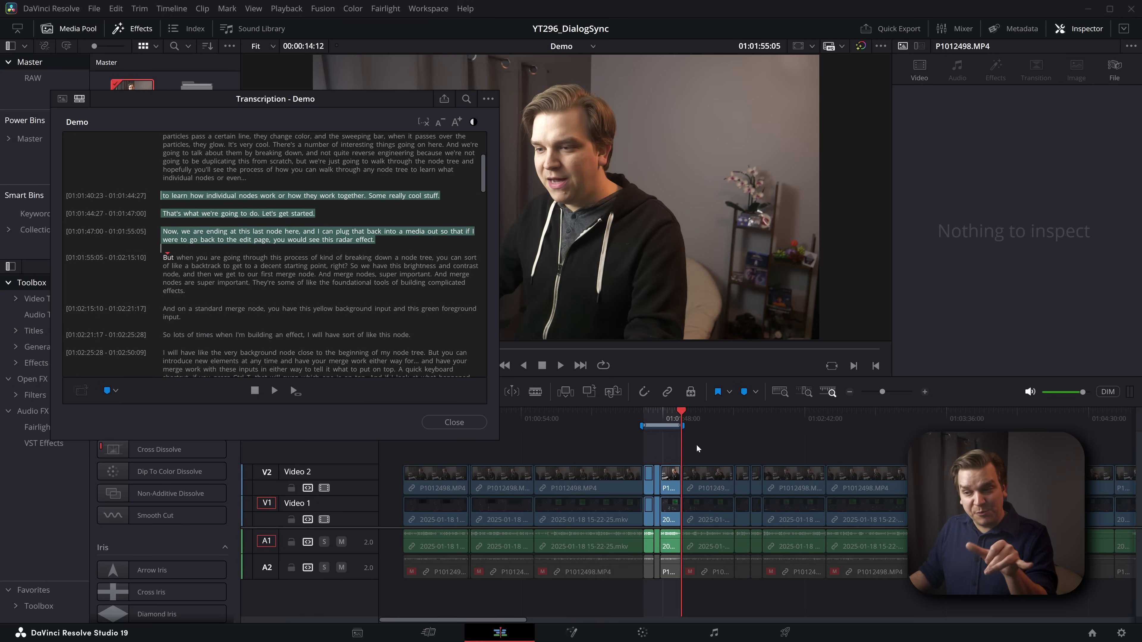
# Step: Mark the transcript passage from "on a standard merge node" to "I will have like the very" with a green marker
pyautogui.moveTo(175, 309); pyautogui.dragTo(231, 353)
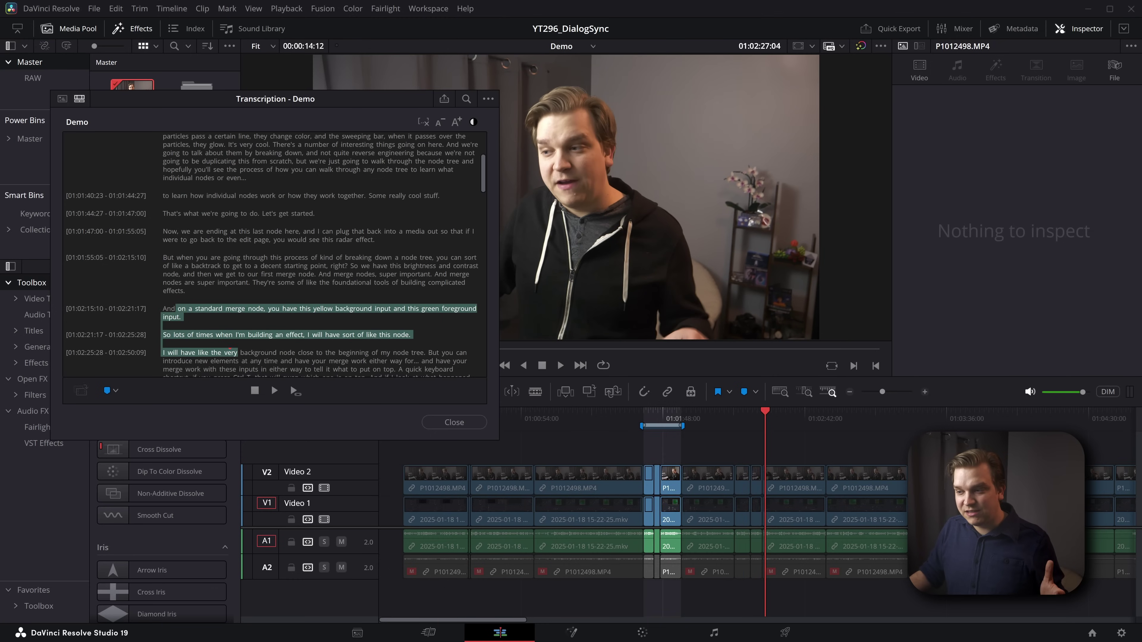
pyautogui.click(117, 391)
pyautogui.click(119, 318)
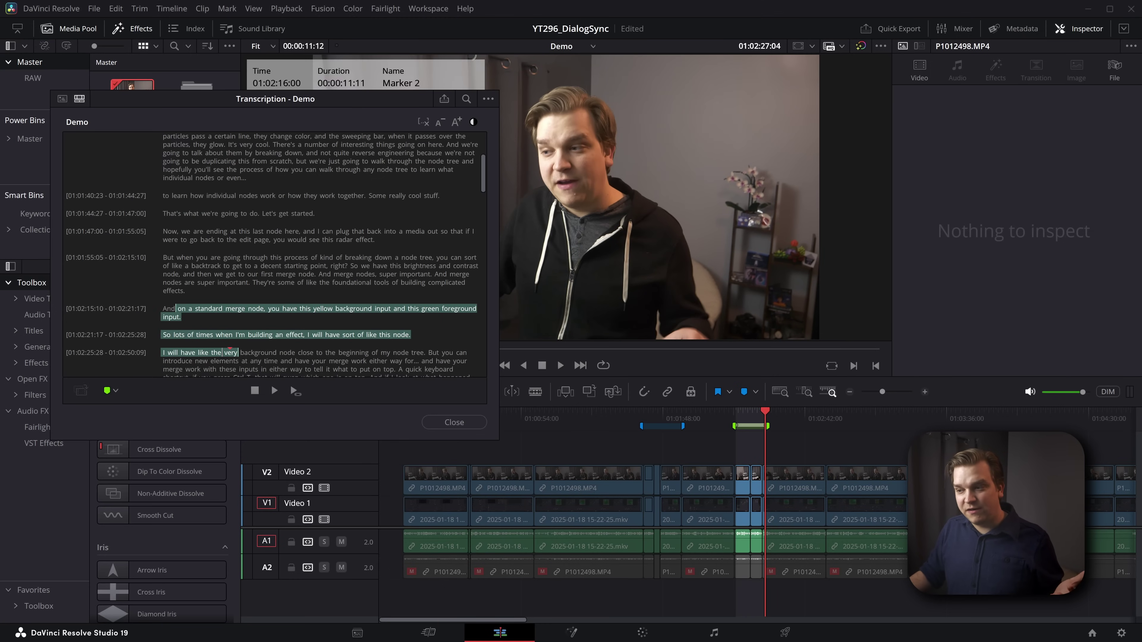
# Step: Scrub the Demo timeline forward to 01:03:08:15 to follow the matching words in the transcript
pyautogui.click(809, 416)
pyautogui.moveTo(815, 418); pyautogui.dragTo(826, 418)
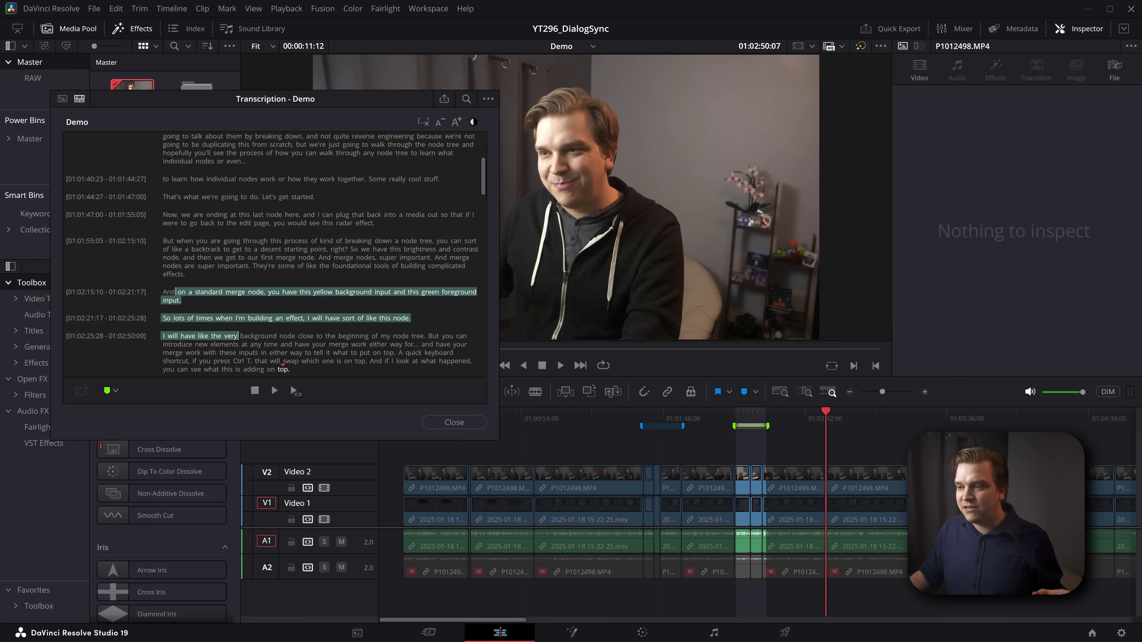
pyautogui.scroll(-3, 315, 270)
pyautogui.moveTo(826, 418); pyautogui.dragTo(874, 418)
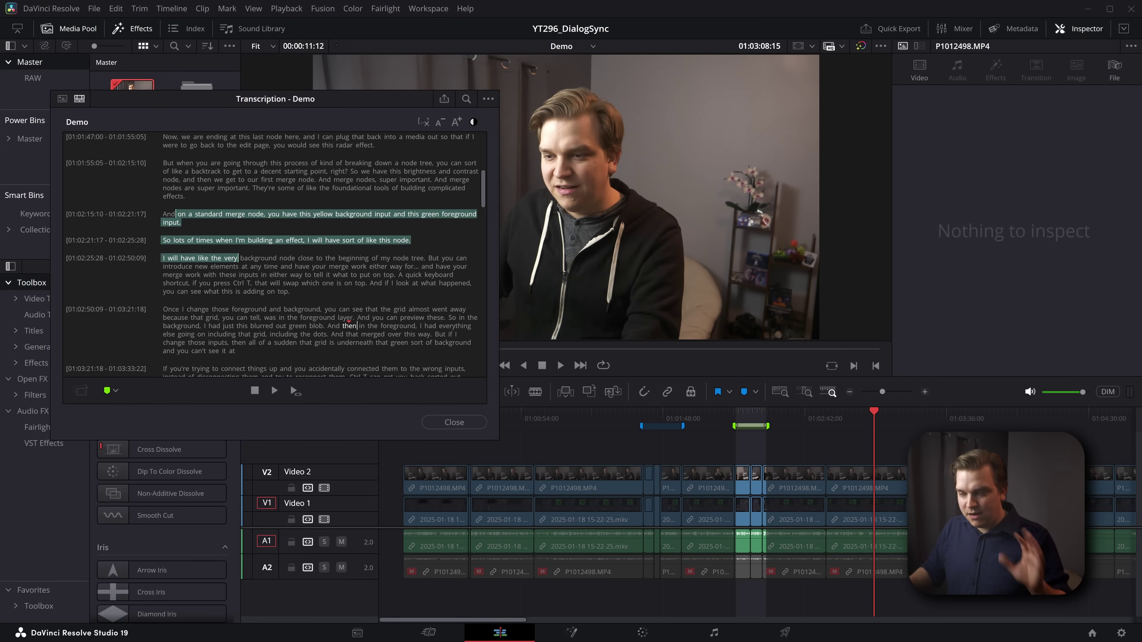
pyautogui.scroll(5, 315, 271)
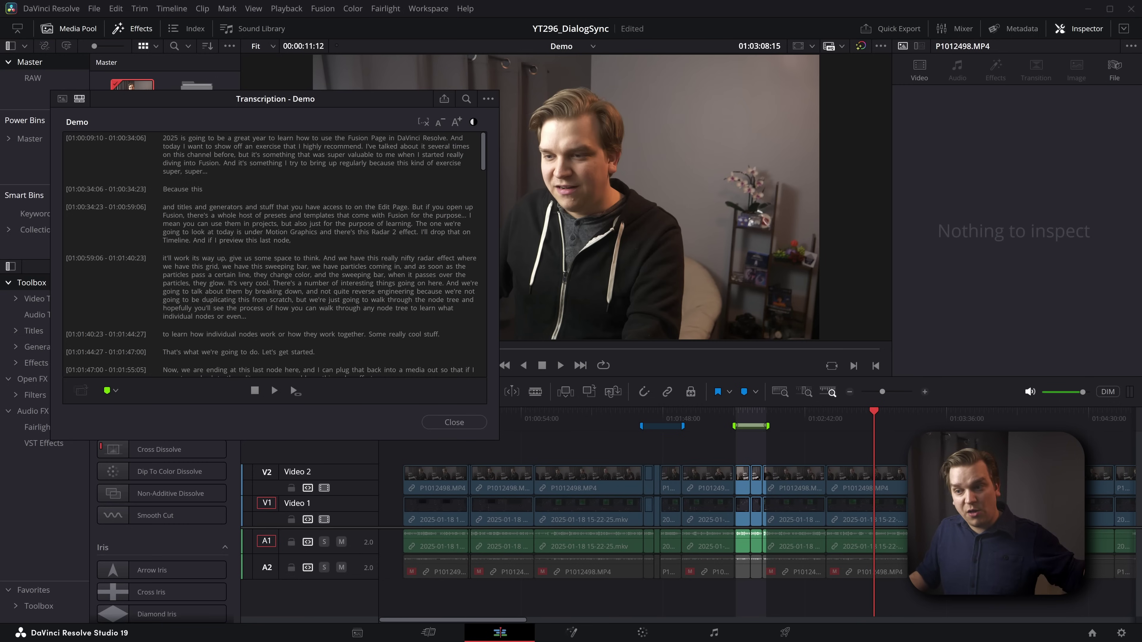
# Step: Close the transcription and delete all clips from the Demo timeline
pyautogui.click(455, 422)
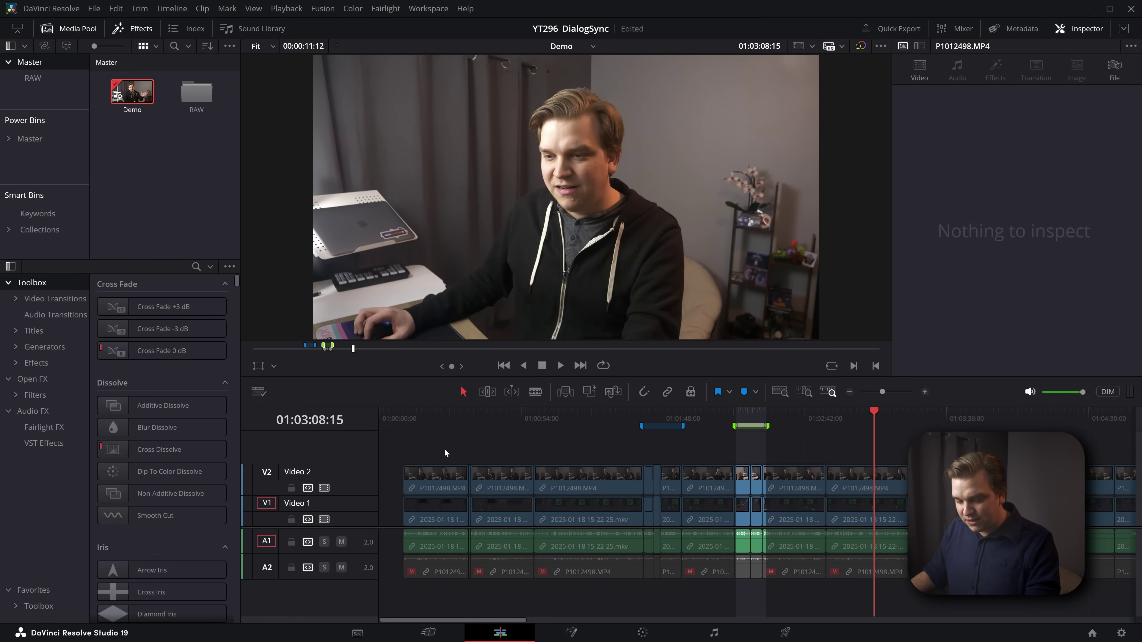
pyautogui.hotkey('ctrl', 'a')
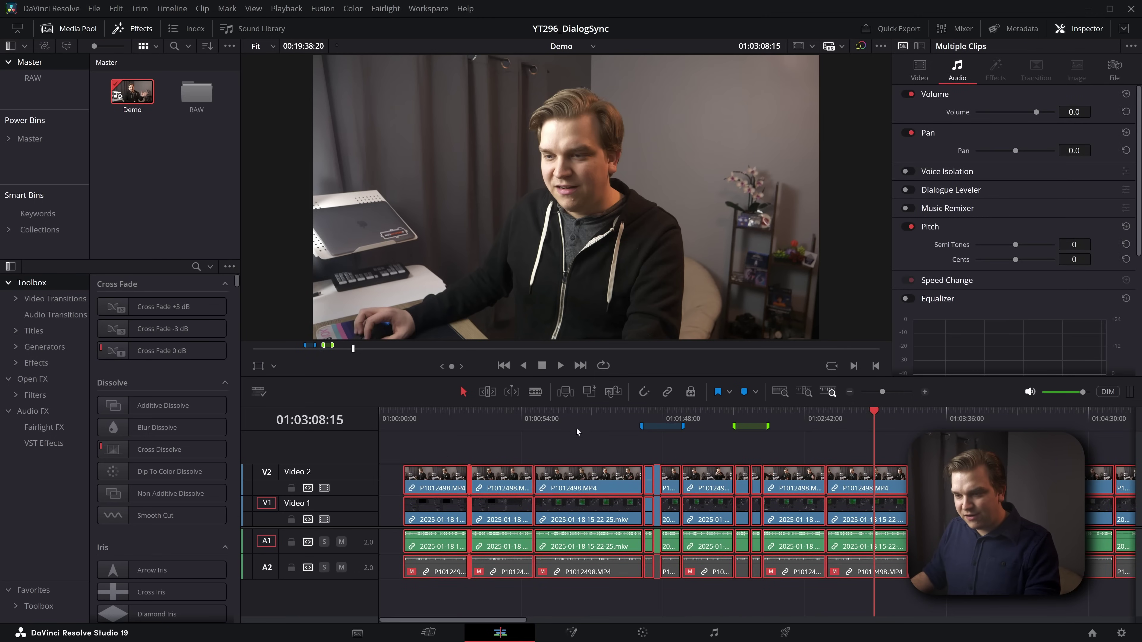
pyautogui.press('Delete')
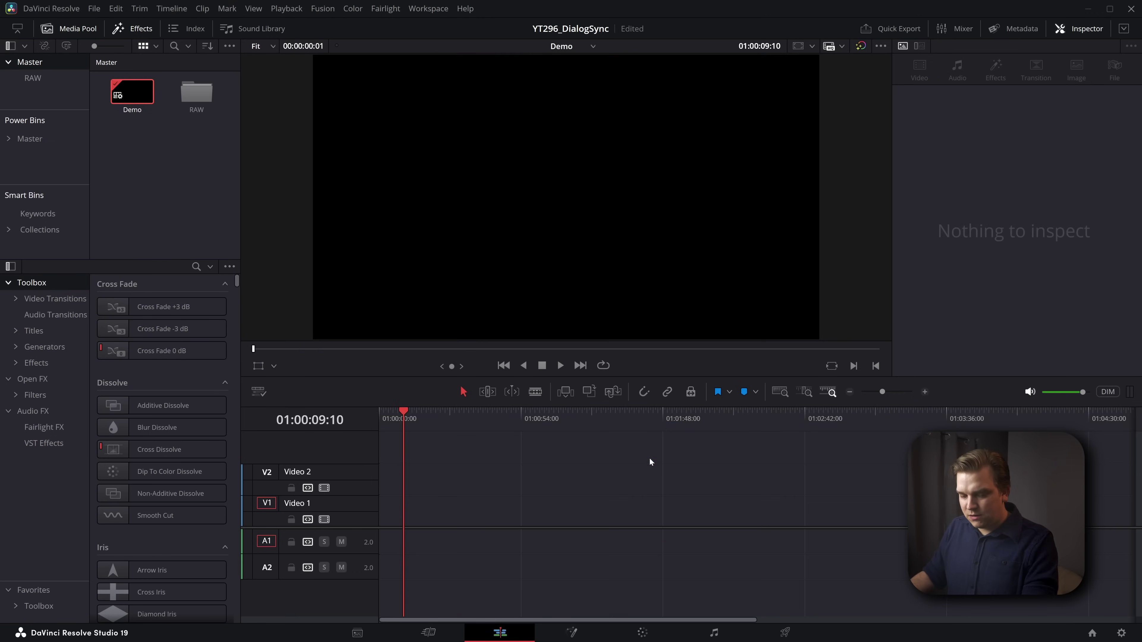
# Step: Add the screen recording from the RAW bin to Video 1 and P1012498.MP4 to Video 2 at the start of the Demo timeline
pyautogui.doubleClick(189, 89)
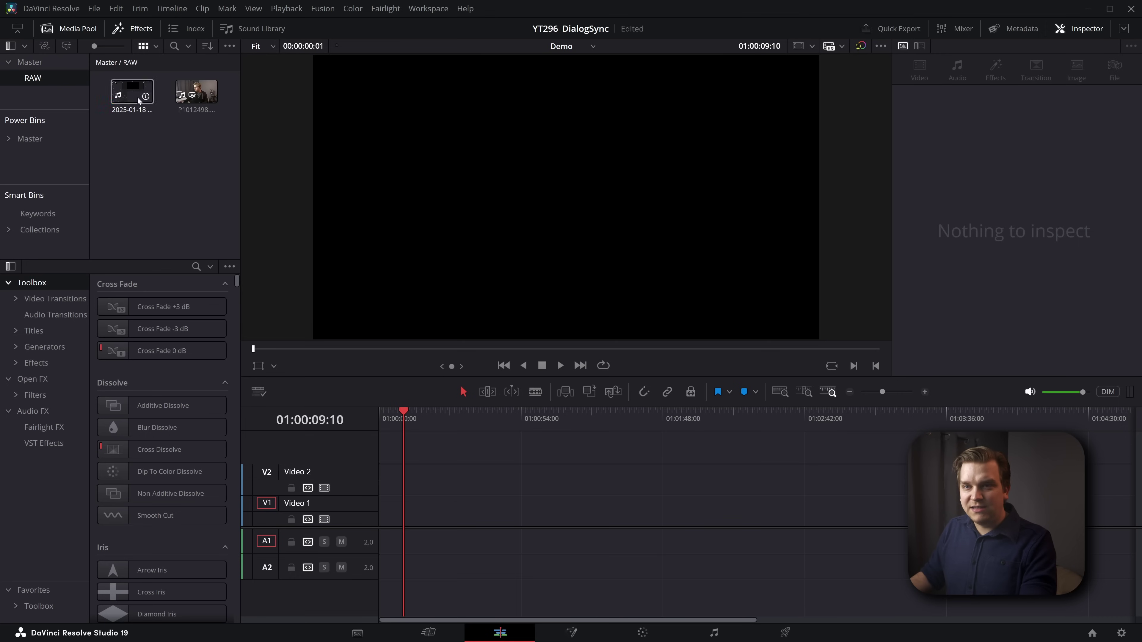
pyautogui.moveTo(138, 97); pyautogui.dragTo(378, 542)
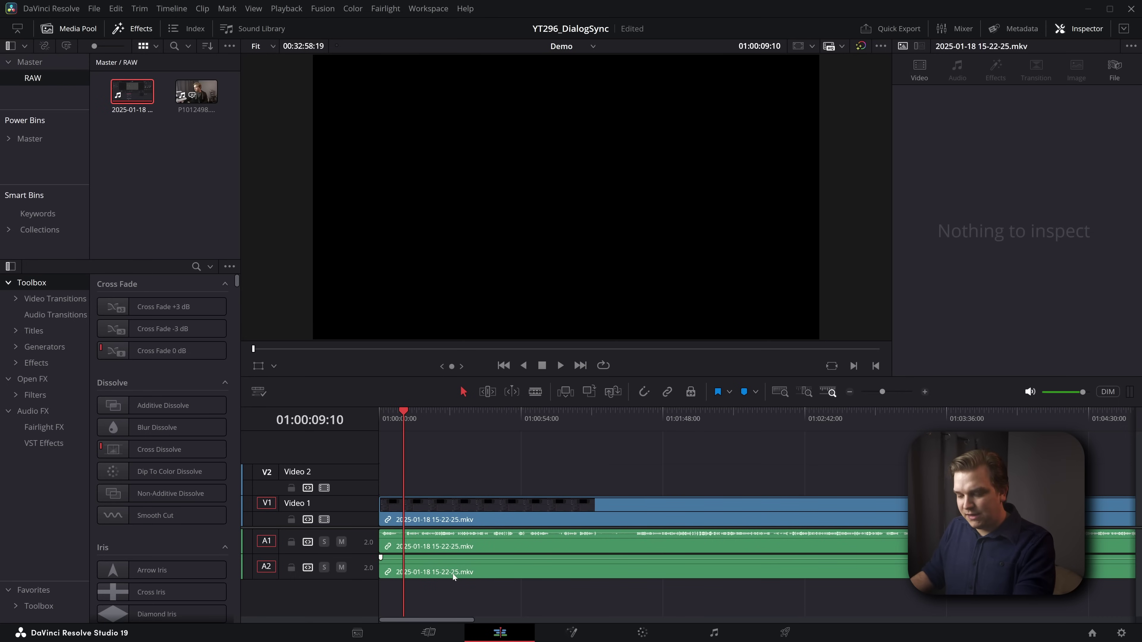
pyautogui.moveTo(197, 91); pyautogui.dragTo(382, 477)
# Step: Auto-align the screen recording and camera clips on the Demo timeline
pyautogui.hotkey('ctrl', 'a')
pyautogui.rightClick(488, 579)
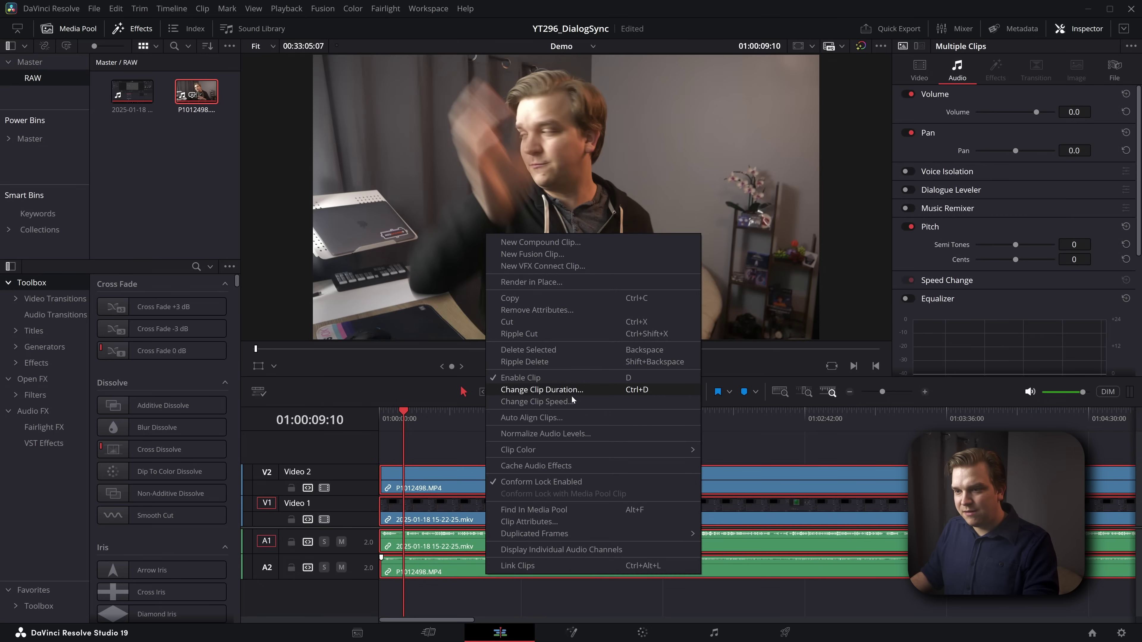
pyautogui.click(554, 424)
pyautogui.click(654, 330)
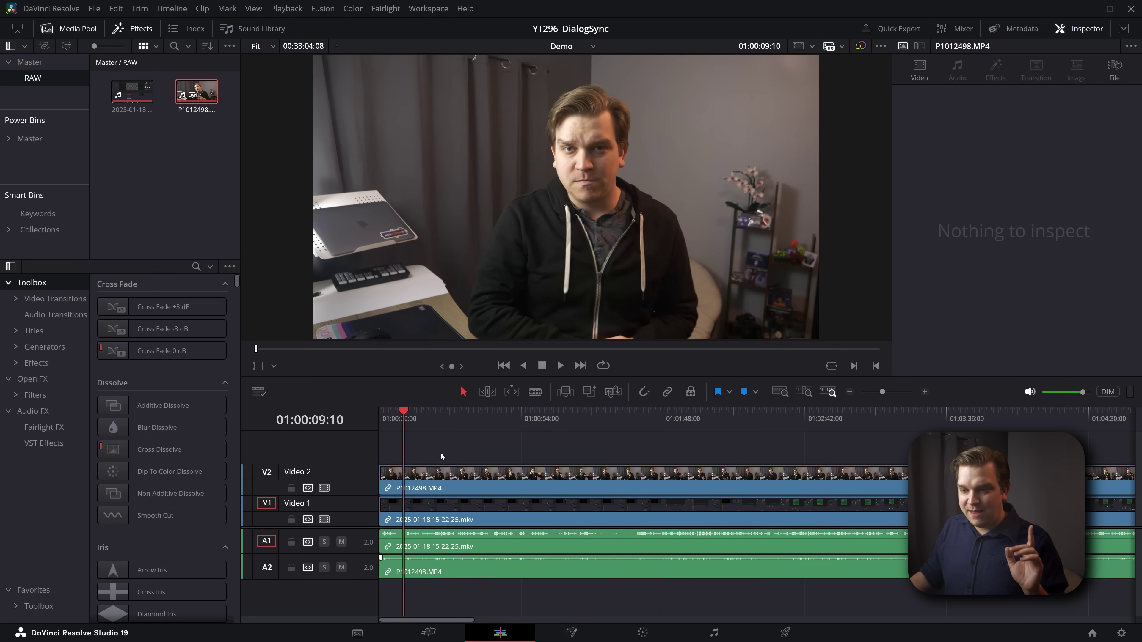
# Step: Combine all the aligned video and audio clips into a new compound clip with the default name
pyautogui.moveTo(441, 452); pyautogui.dragTo(504, 586)
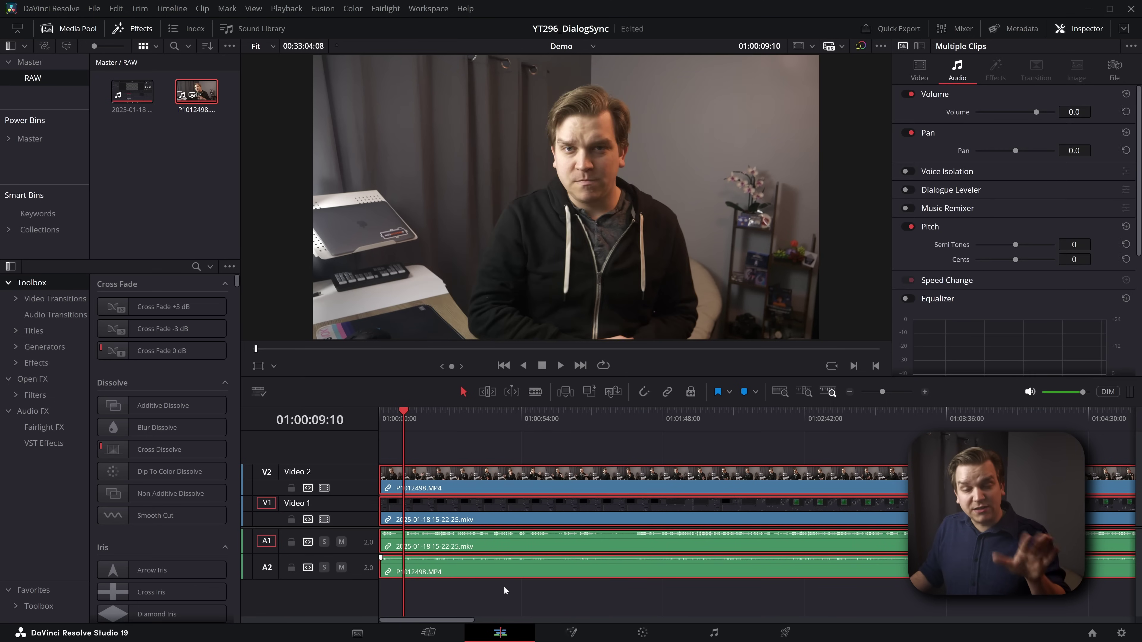
pyautogui.rightClick(483, 488)
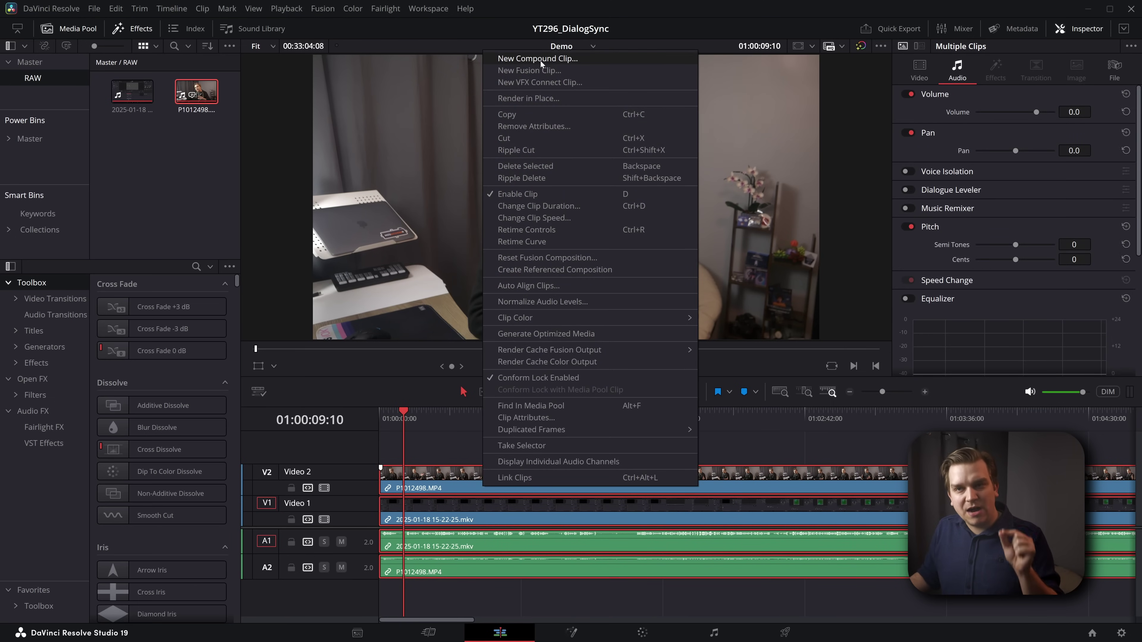
pyautogui.click(538, 59)
pyautogui.click(653, 347)
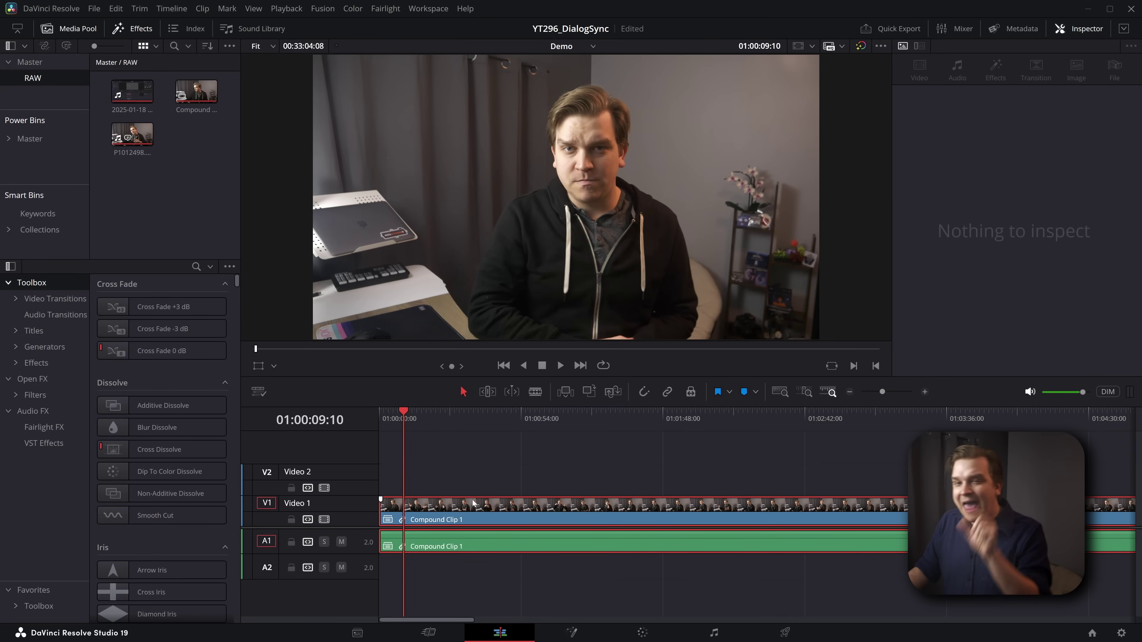
# Step: Open the compound clip from the RAW bin in its own timeline to inspect its contents
pyautogui.click(189, 86)
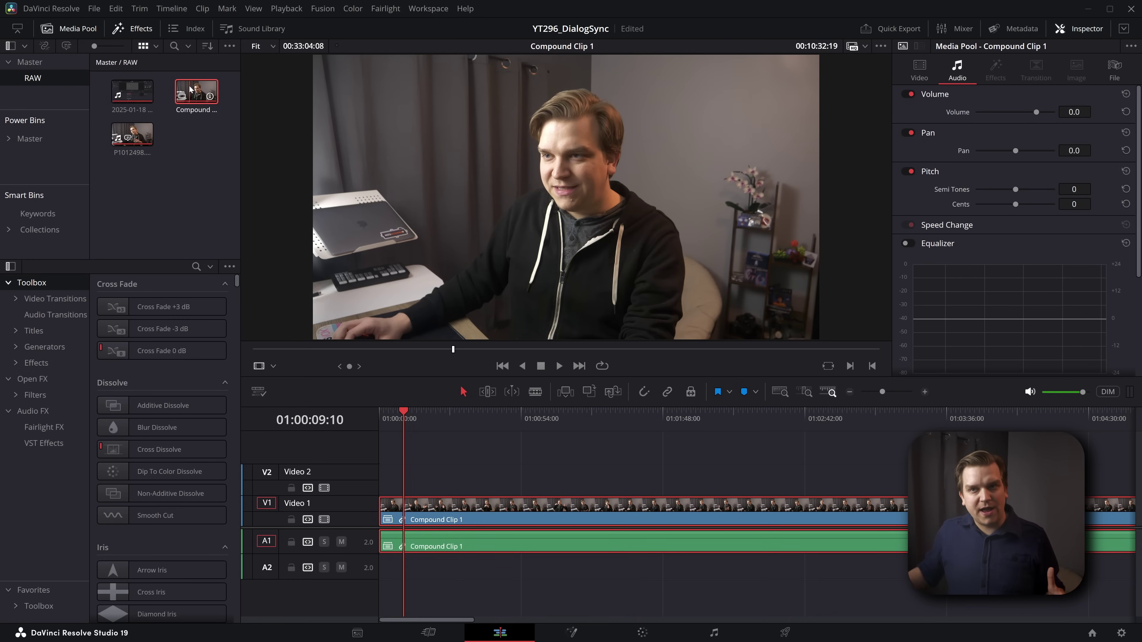
pyautogui.rightClick(189, 85)
pyautogui.click(225, 143)
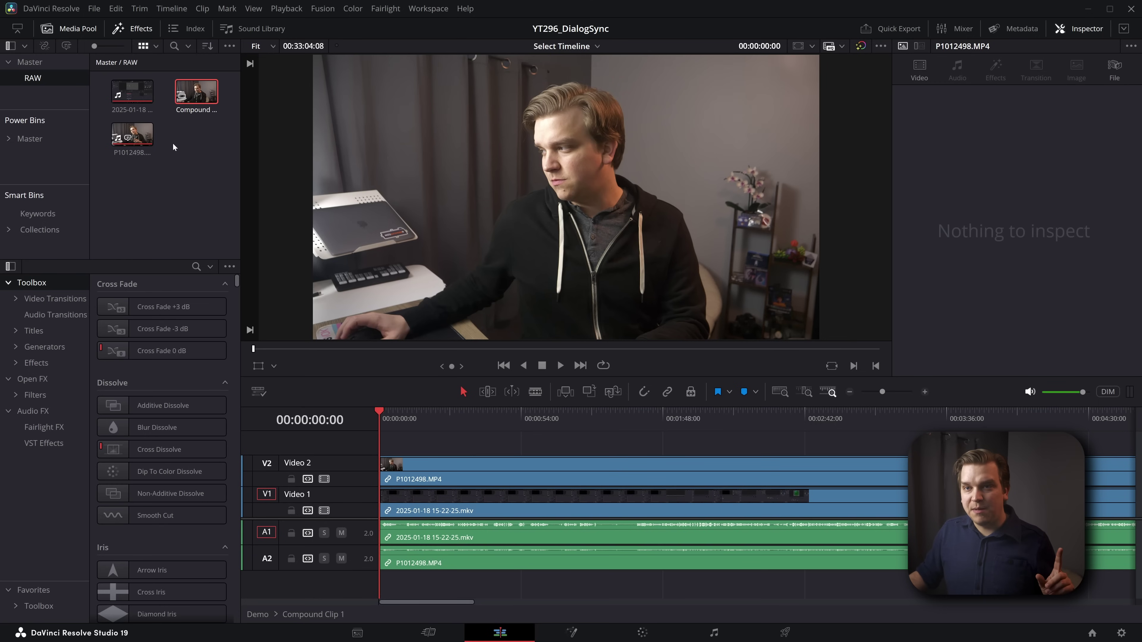
# Step: Reopen the Demo timeline from the Master bin and delete the compound clip from it
pyautogui.click(30, 62)
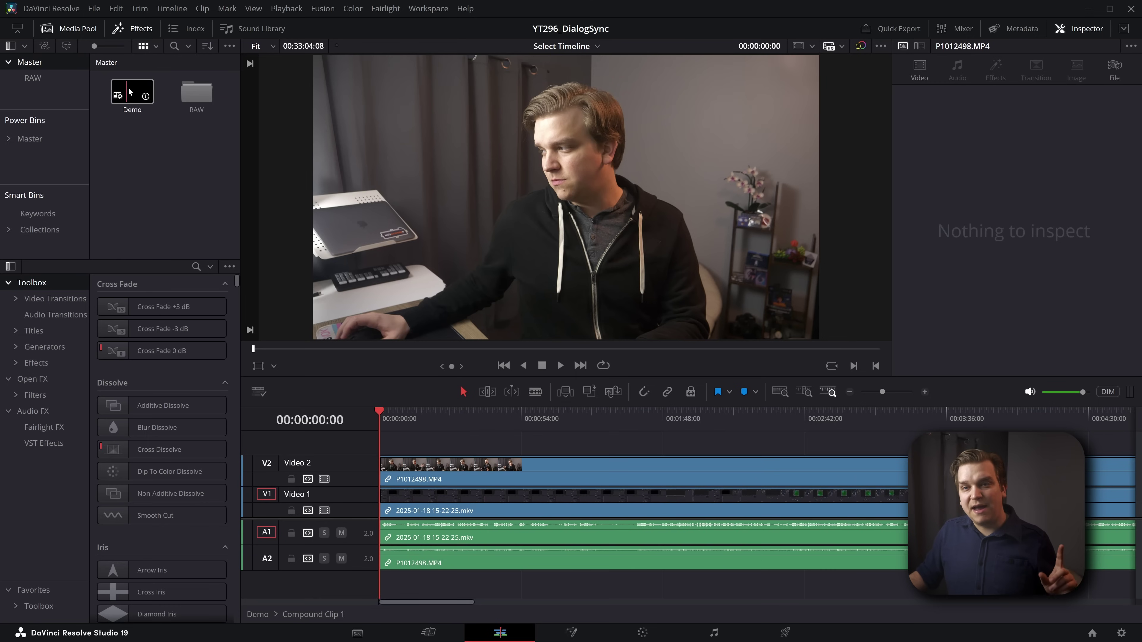
pyautogui.doubleClick(149, 105)
pyautogui.scroll(-2, 443, 473)
pyautogui.moveTo(450, 470); pyautogui.dragTo(510, 563)
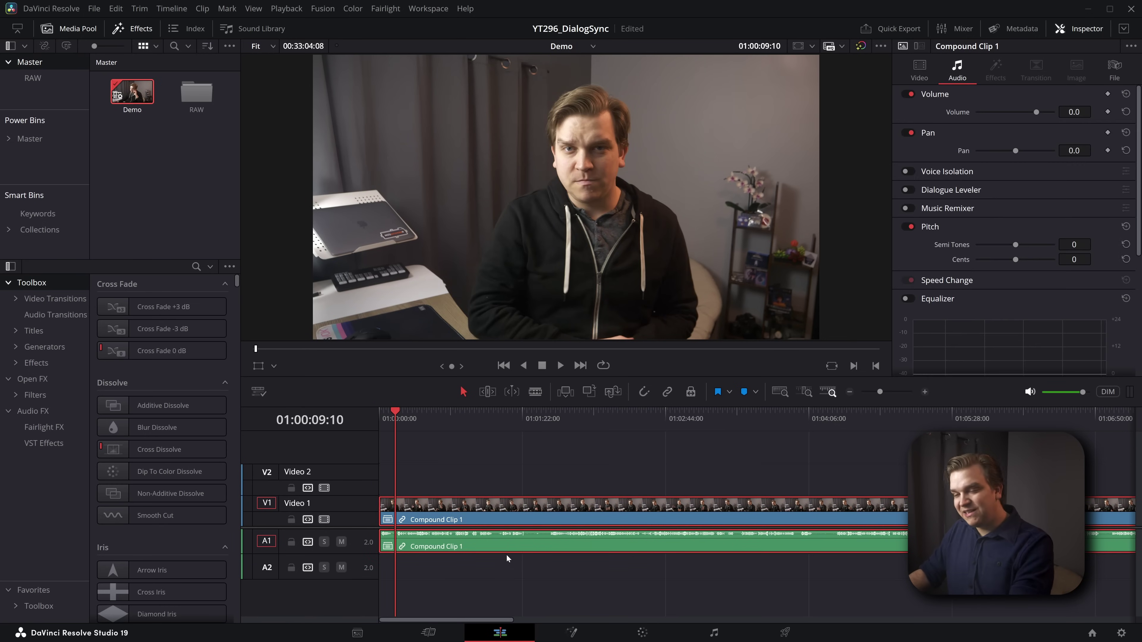
pyautogui.press('Delete')
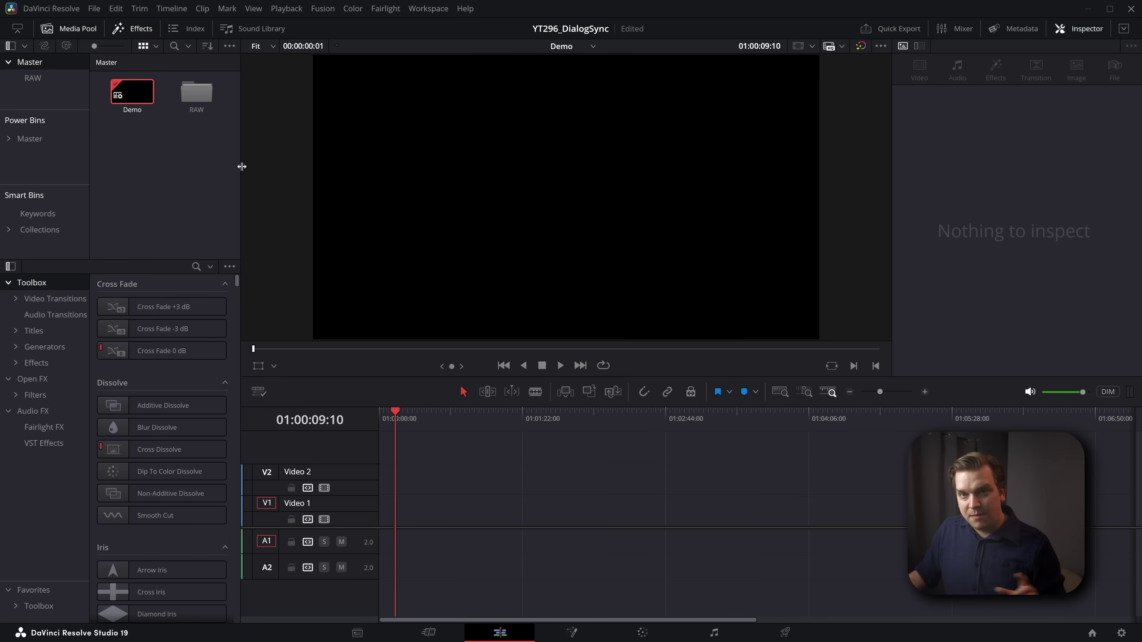
# Step: Transcribe the compound clip stored in the RAW bin
pyautogui.click(36, 80)
pyautogui.click(196, 92)
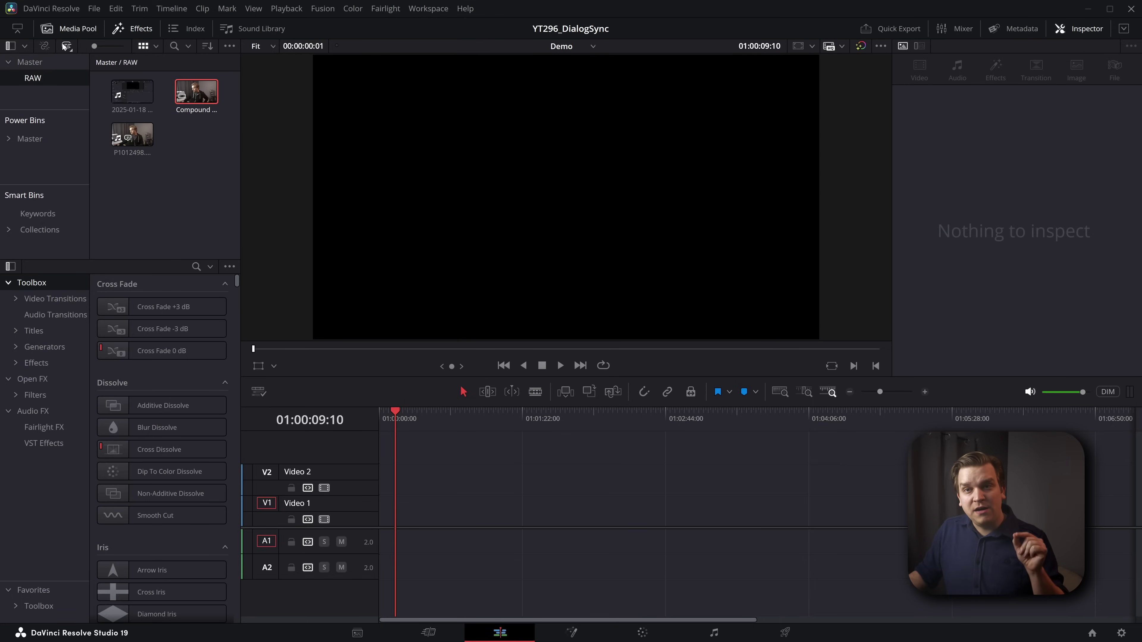
pyautogui.click(66, 46)
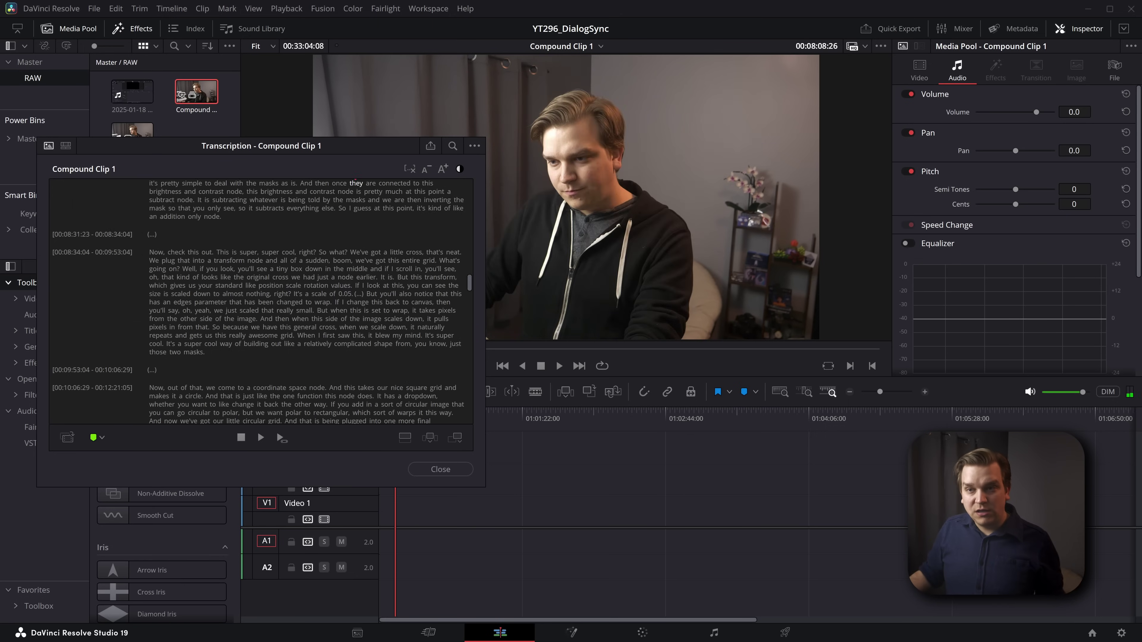
# Step: Strike out the silent portions and the first two repeated "2025" sentences in the compound clip's transcript
pyautogui.scroll(20, 261, 301)
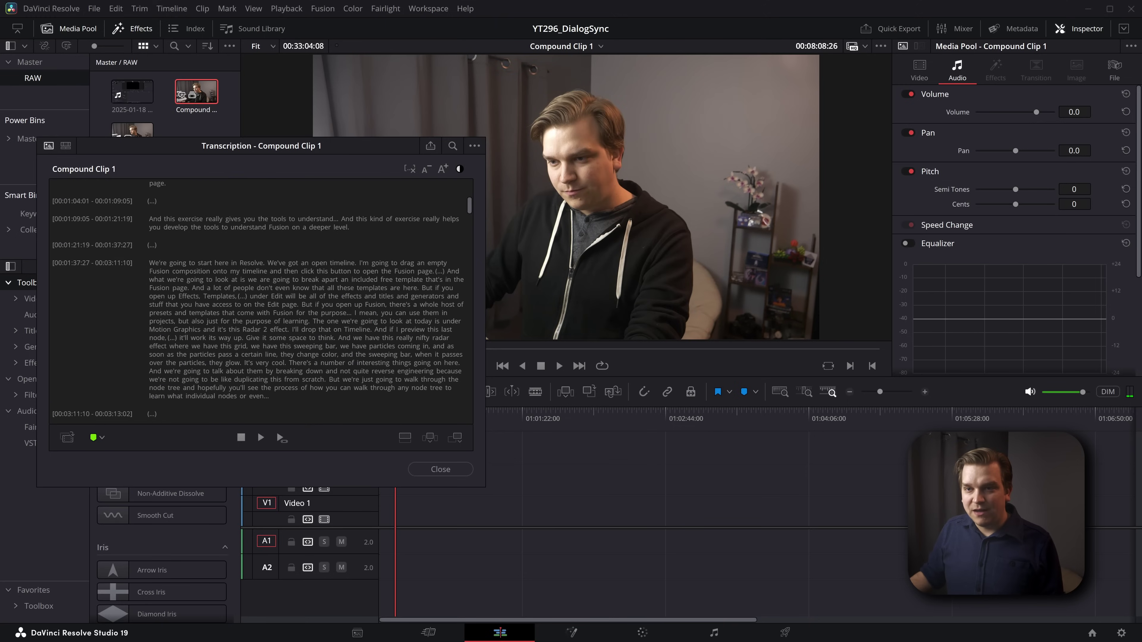
pyautogui.scroll(10, 261, 296)
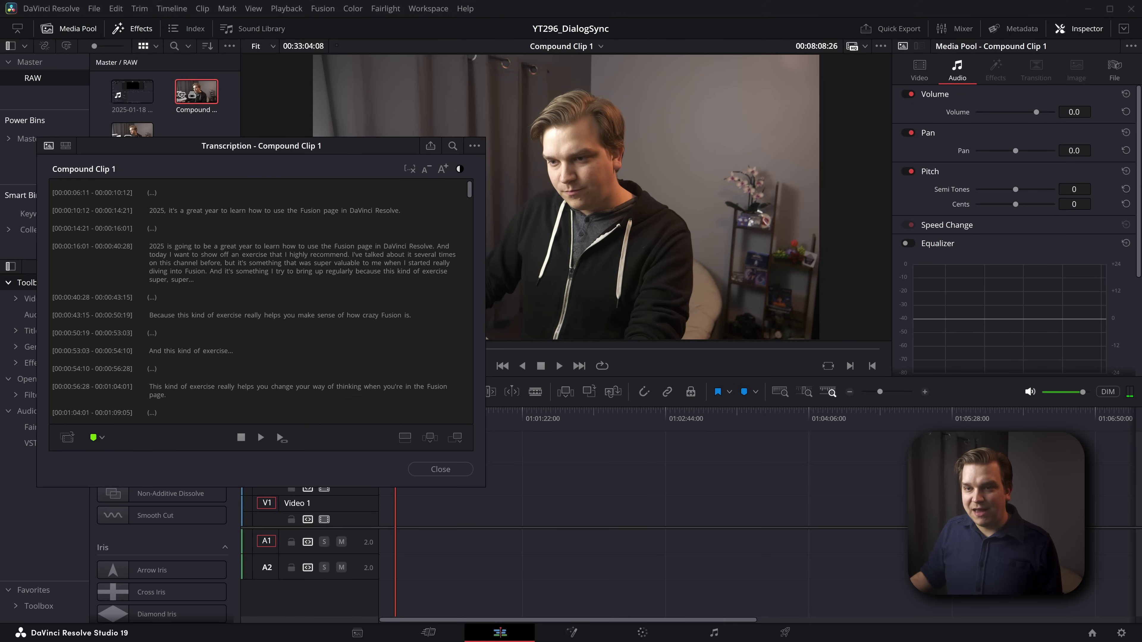
pyautogui.click(408, 173)
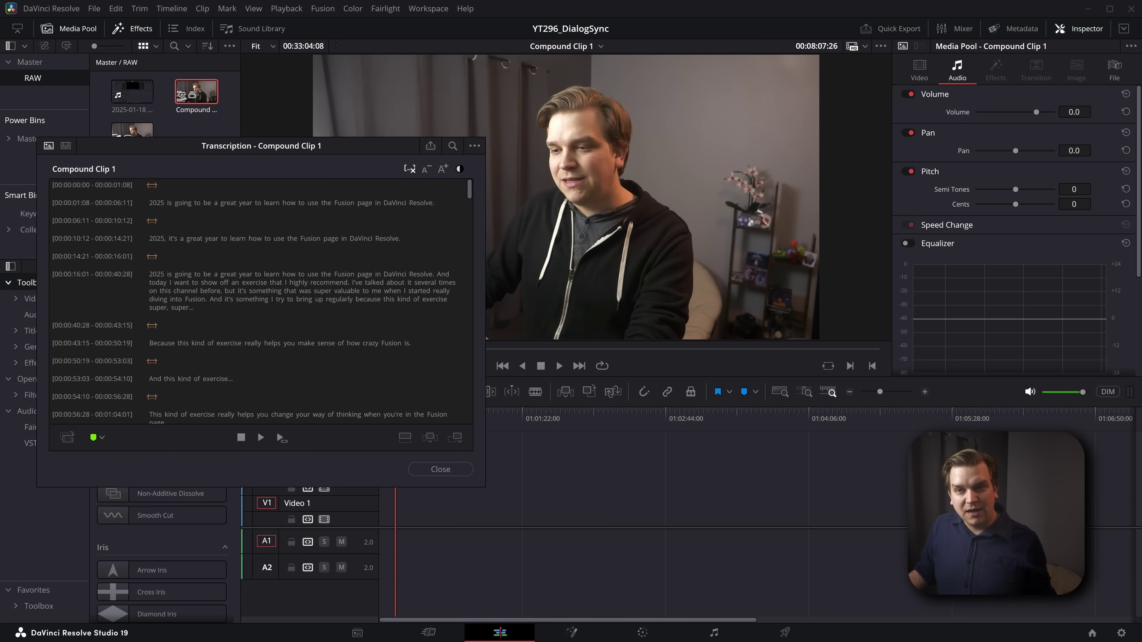
pyautogui.moveTo(149, 203); pyautogui.dragTo(396, 239)
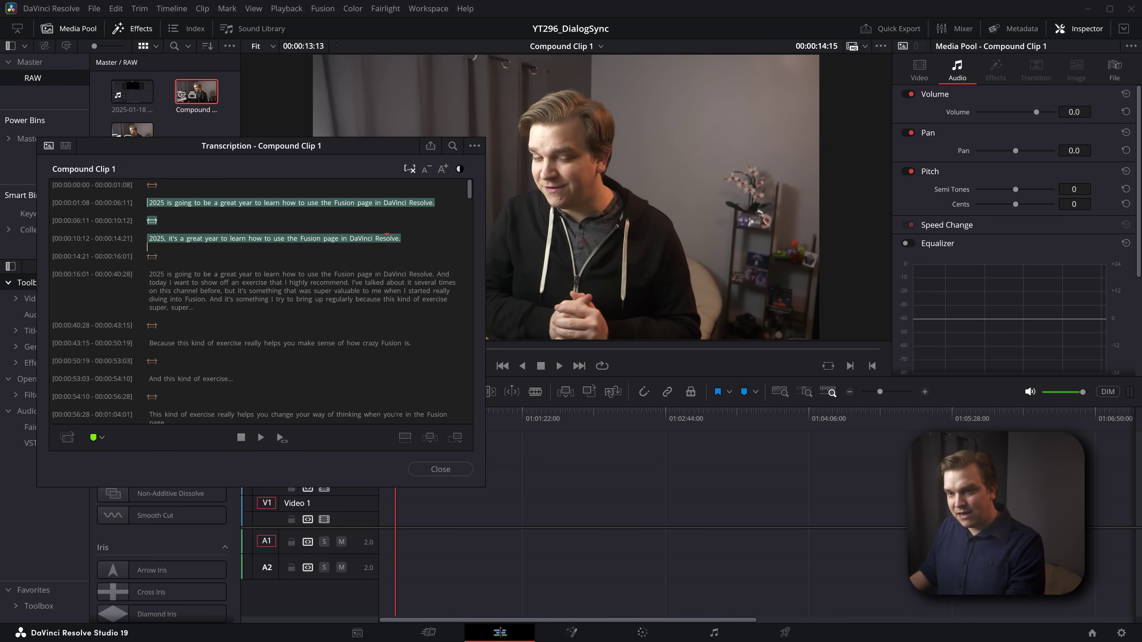
pyautogui.press('BackSpace')
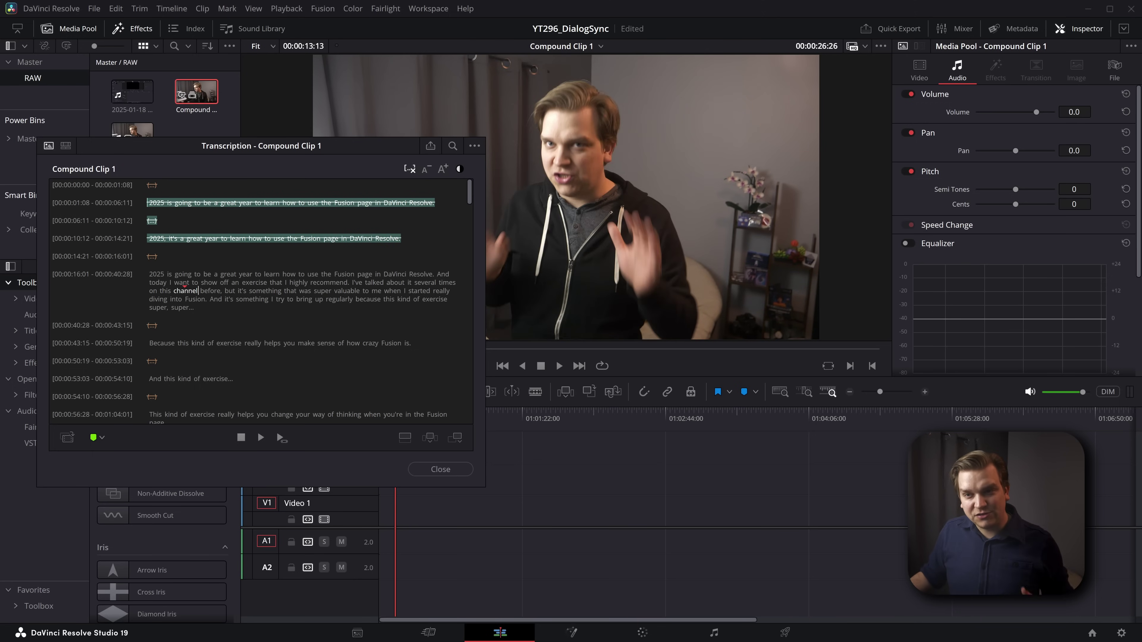
# Step: Append the passage from the third "2025 is going to be a great year" through "super, super..." to the Demo timeline and delete the appended clip
pyautogui.click(148, 317)
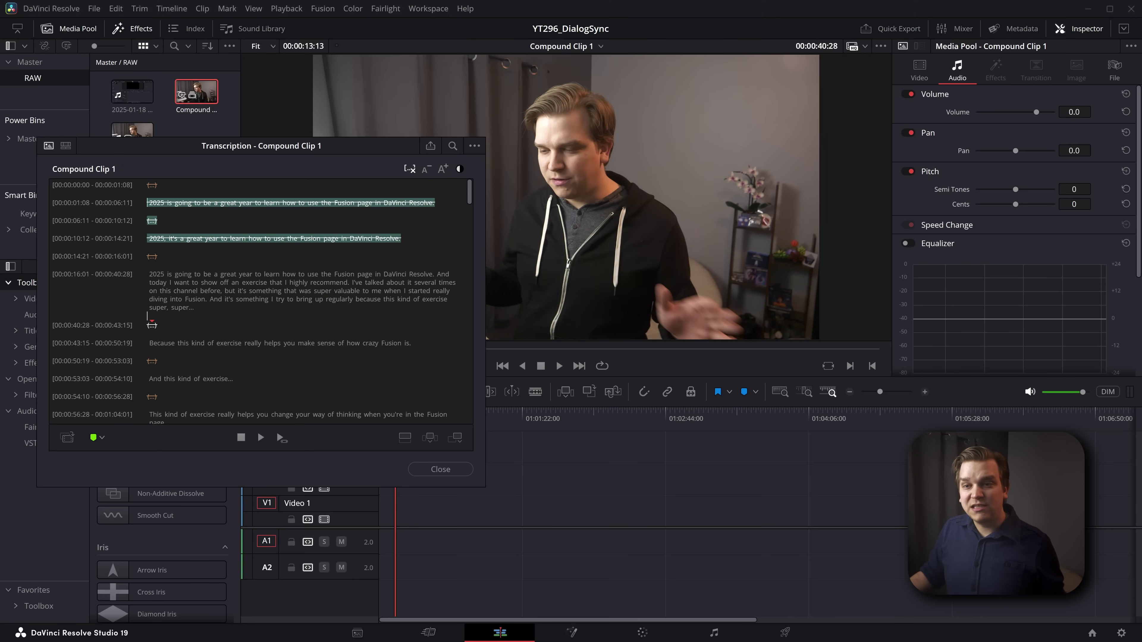
pyautogui.moveTo(149, 274); pyautogui.dragTo(196, 308)
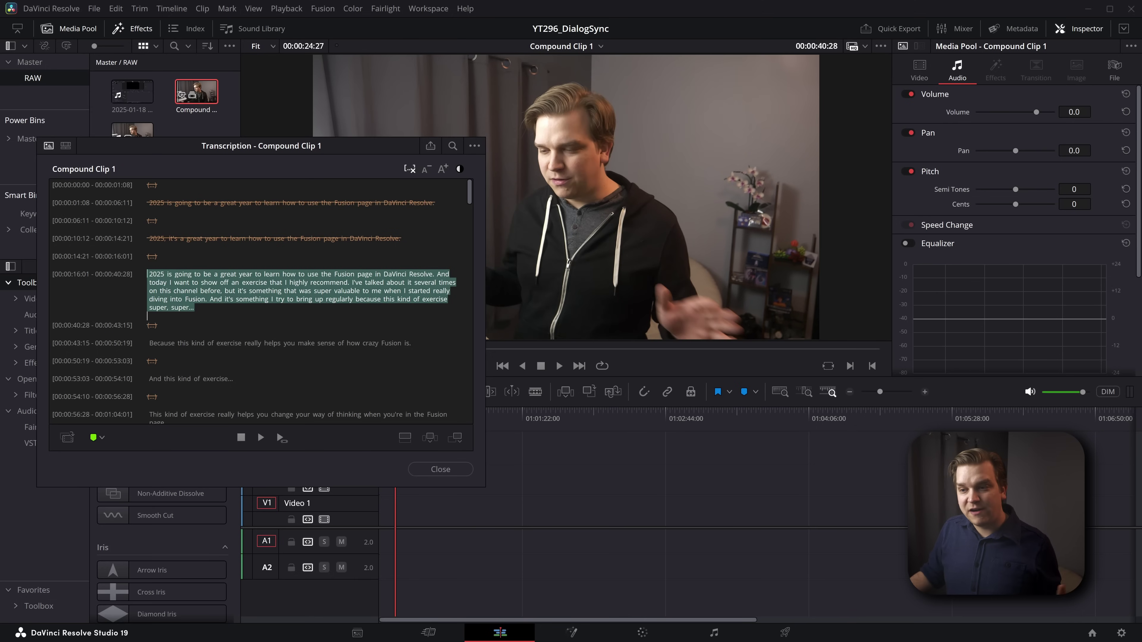
pyautogui.click(456, 439)
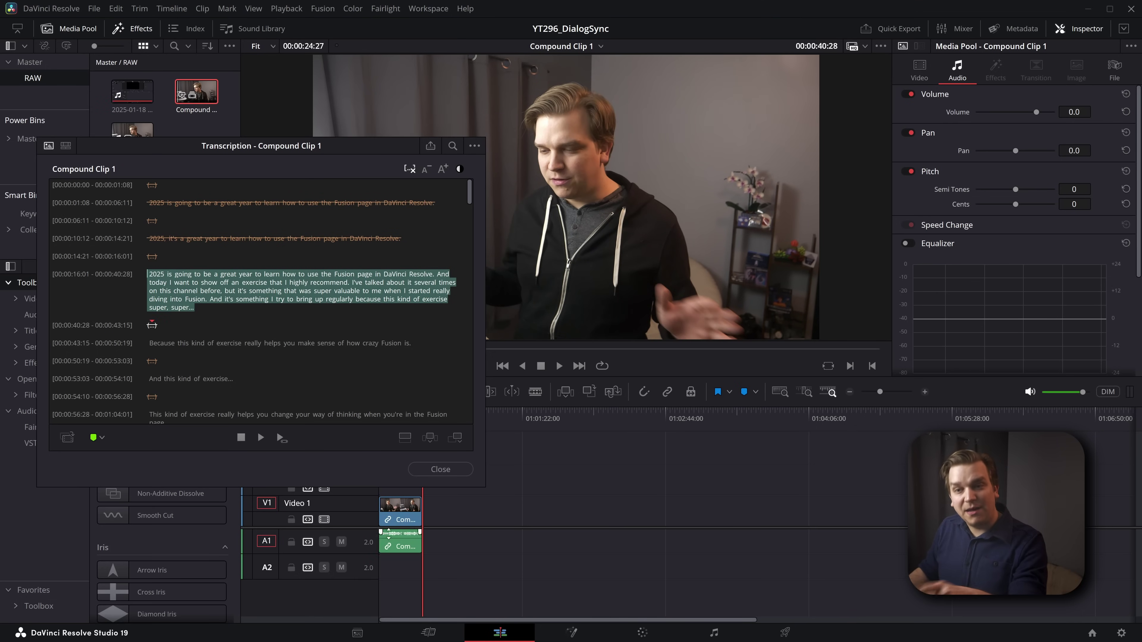
pyautogui.moveTo(482, 523); pyautogui.dragTo(395, 566)
pyautogui.press('Delete')
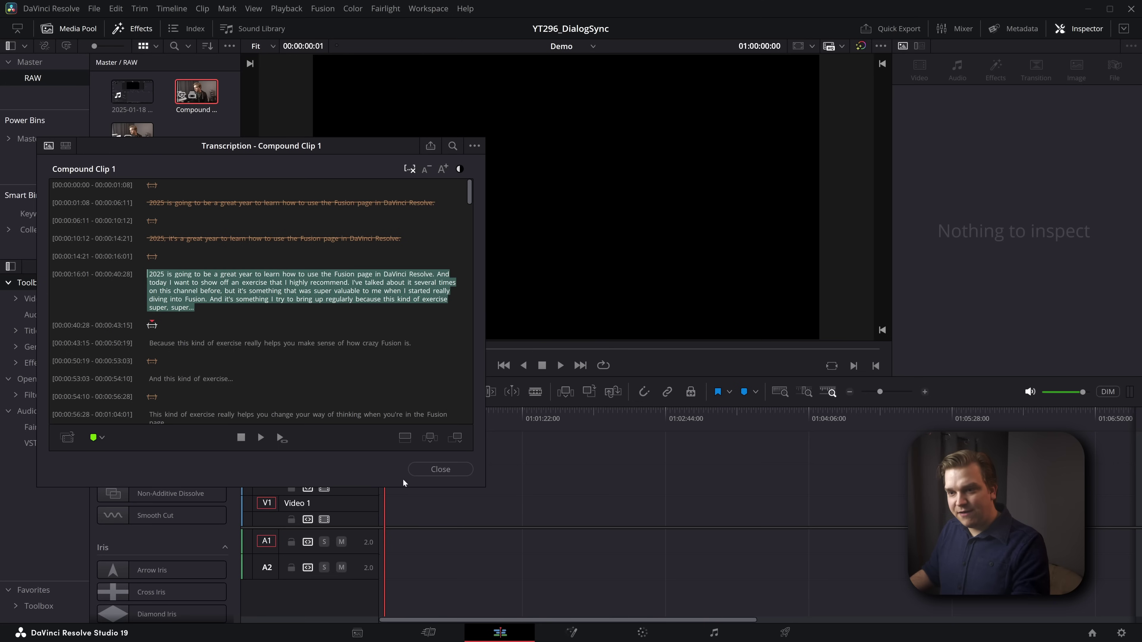
# Step: Append the compound clip's entire transcript, without the struck-out portions, to the Demo timeline
pyautogui.click(327, 343)
pyautogui.hotkey('ctrl', 'a')
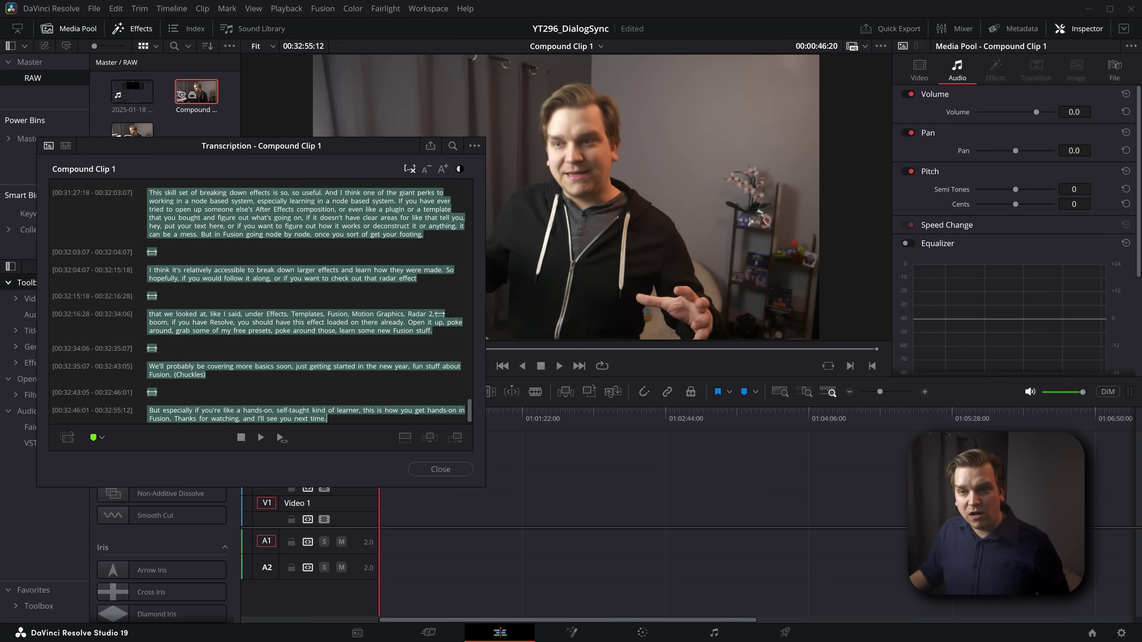
pyautogui.scroll(15, 145, 253)
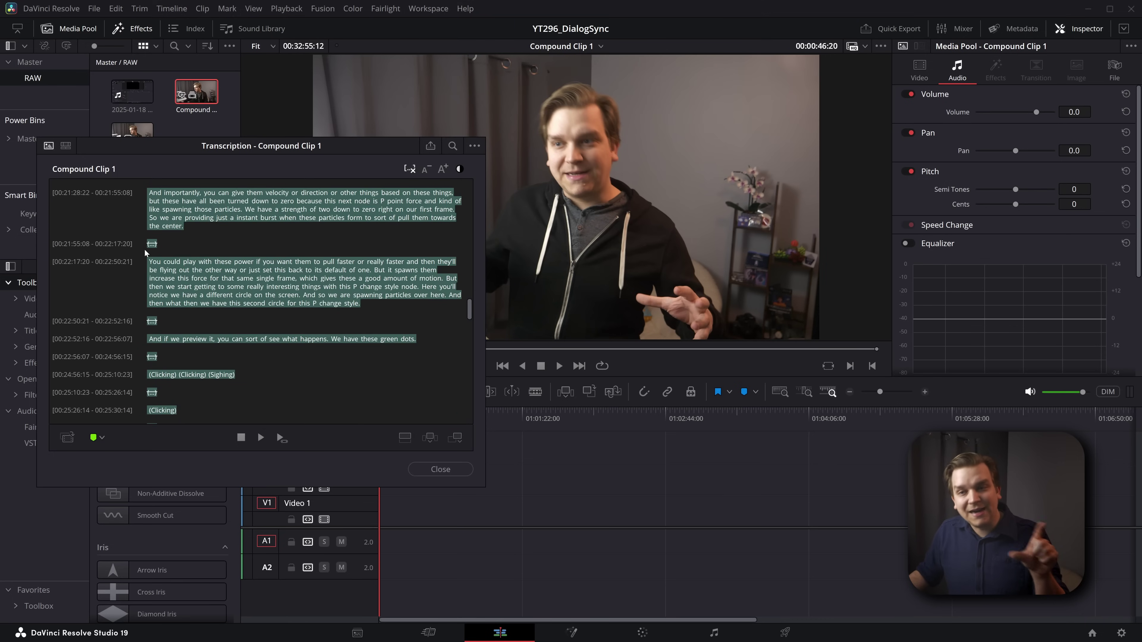
pyautogui.scroll(20, 258, 301)
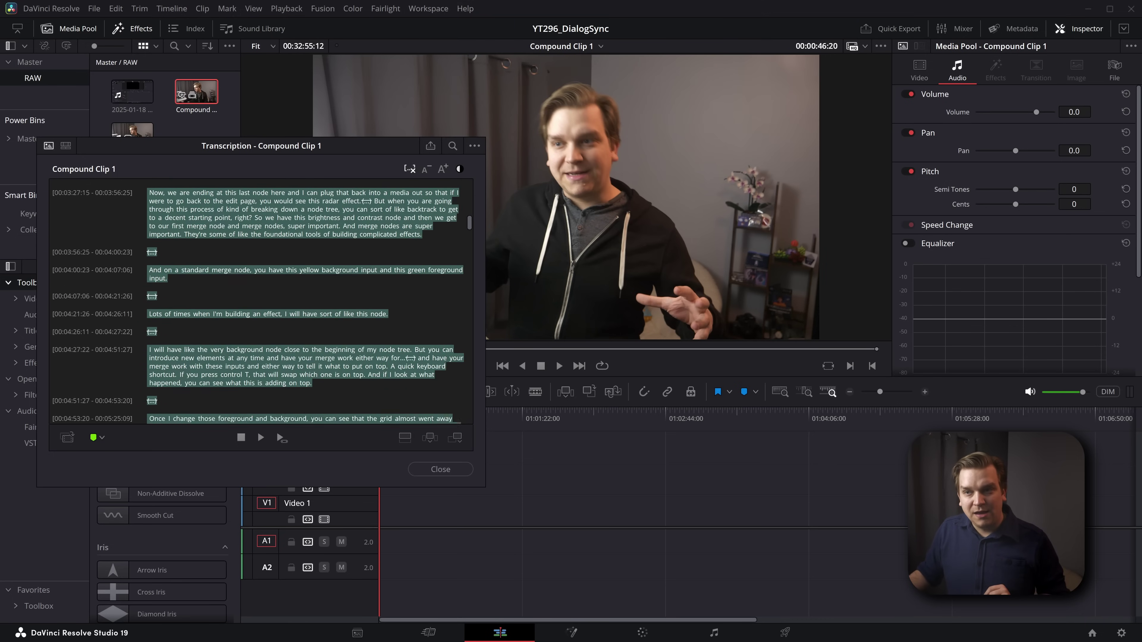
pyautogui.click(456, 441)
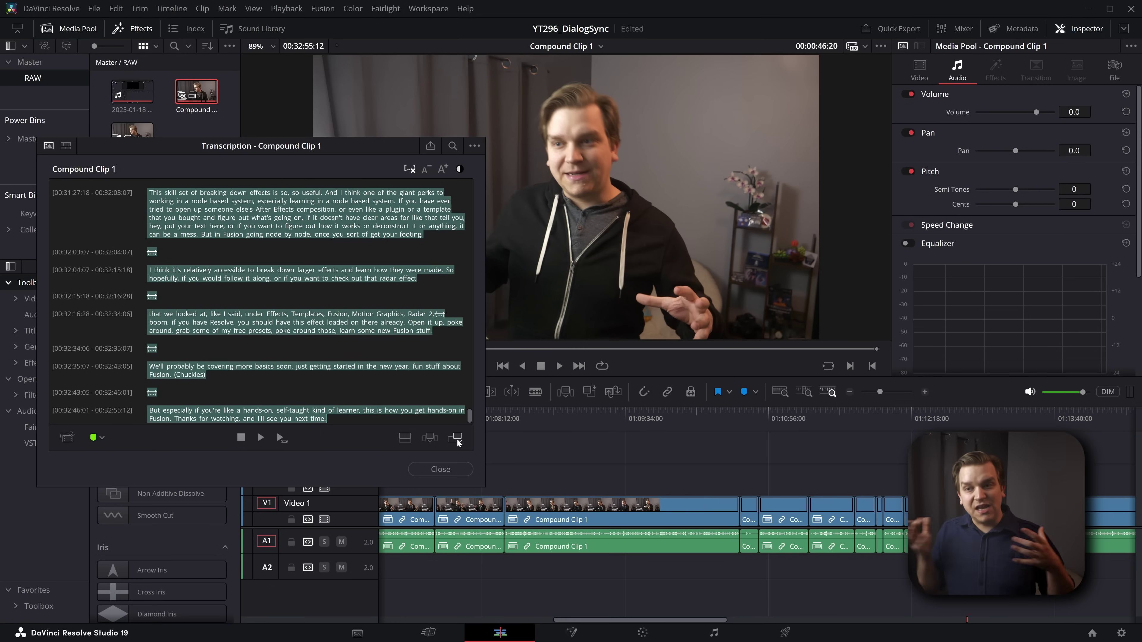
pyautogui.click(596, 461)
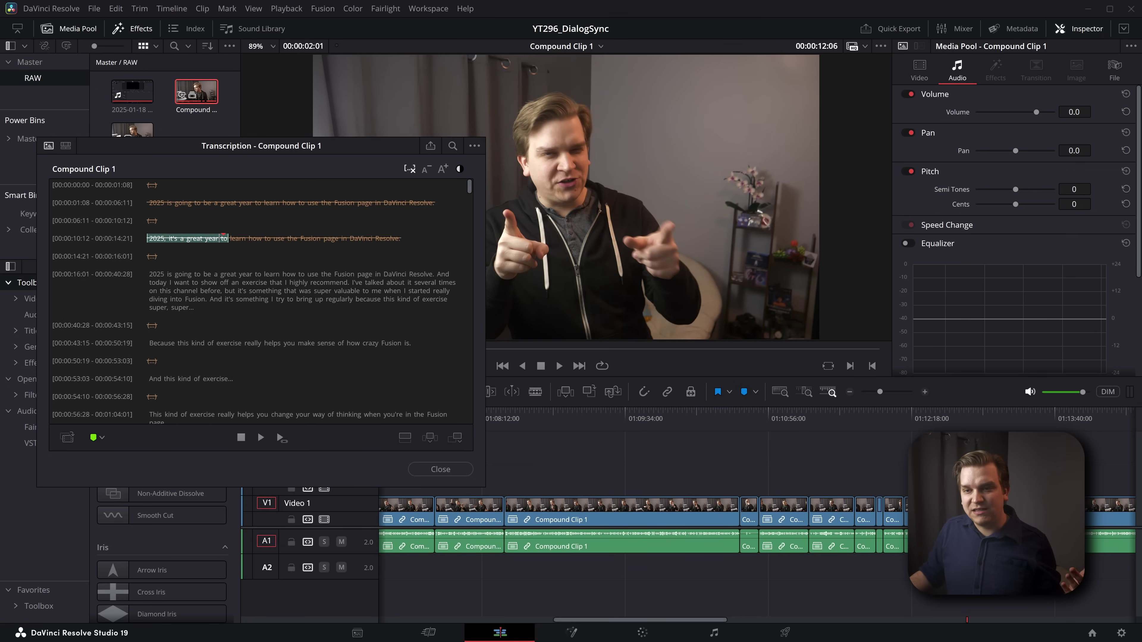
# Step: Strike out the compound clip's transcript from "2025, it's a great year" through "Because this kind of exercise really helps you make sense of how crazy Fusion is."
pyautogui.moveTo(158, 362); pyautogui.dragTo(148, 239)
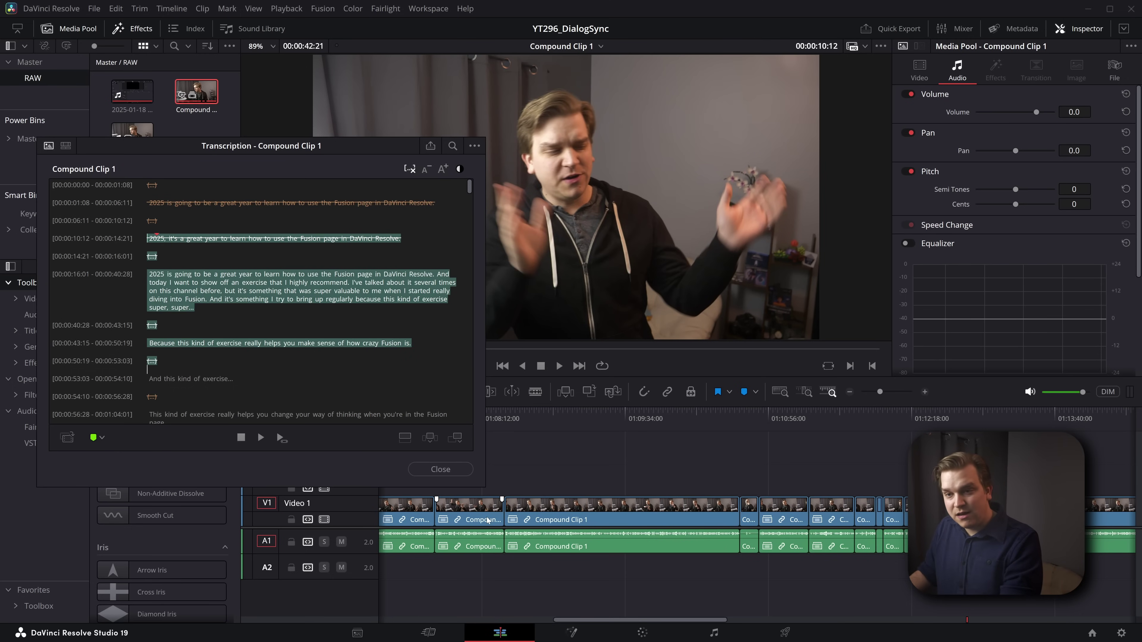
pyautogui.press('Delete')
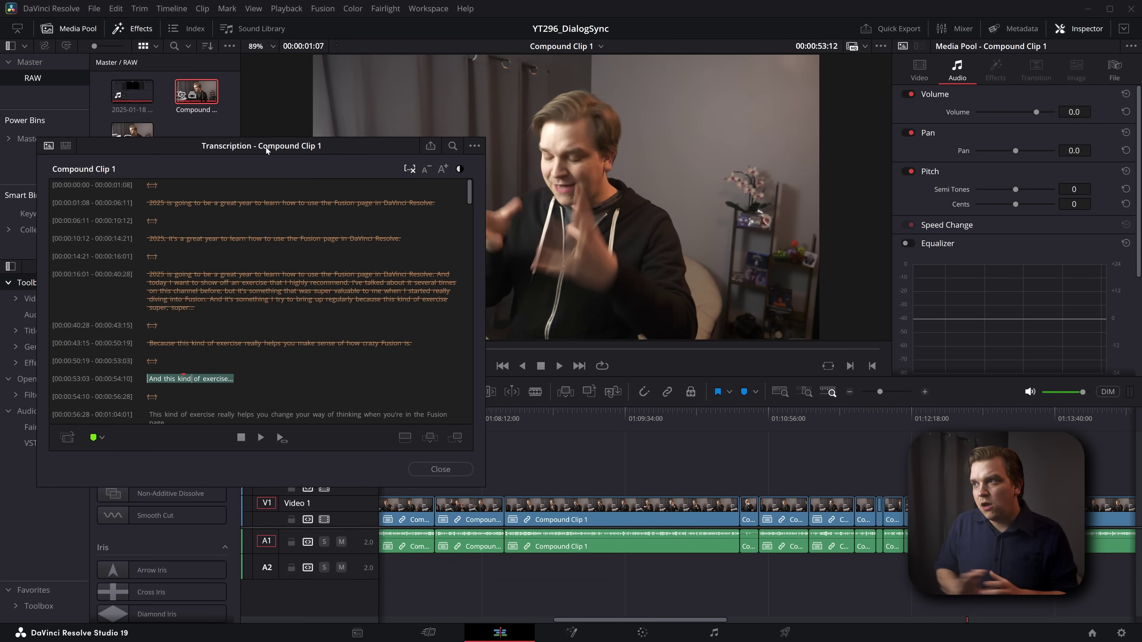
pyautogui.moveTo(269, 151); pyautogui.dragTo(479, 121)
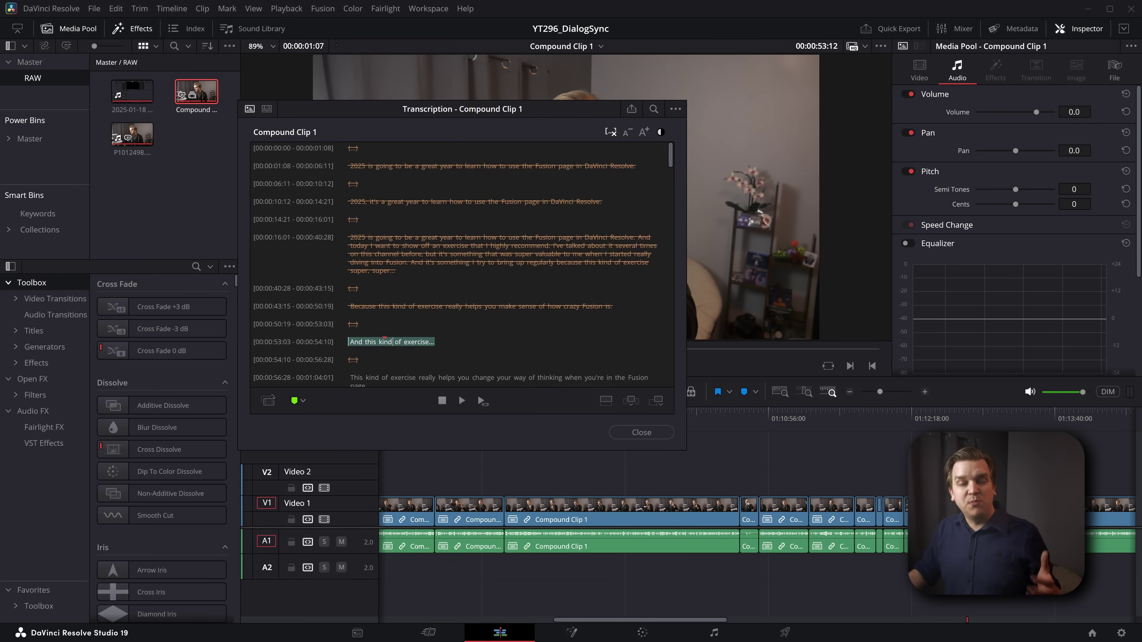
# Step: Restore the silent portions and the struck-out third "2025 is going to be a great year" passage through "super, super..." in the compound clip's transcript
pyautogui.scroll(-10, 459, 265)
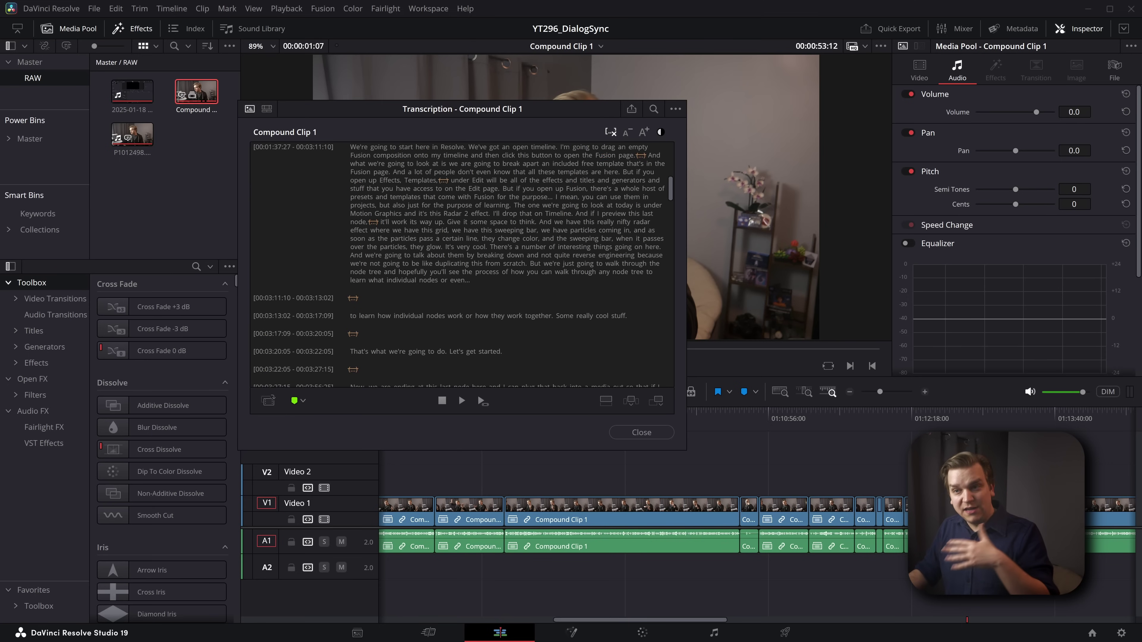
pyautogui.scroll(2, 459, 266)
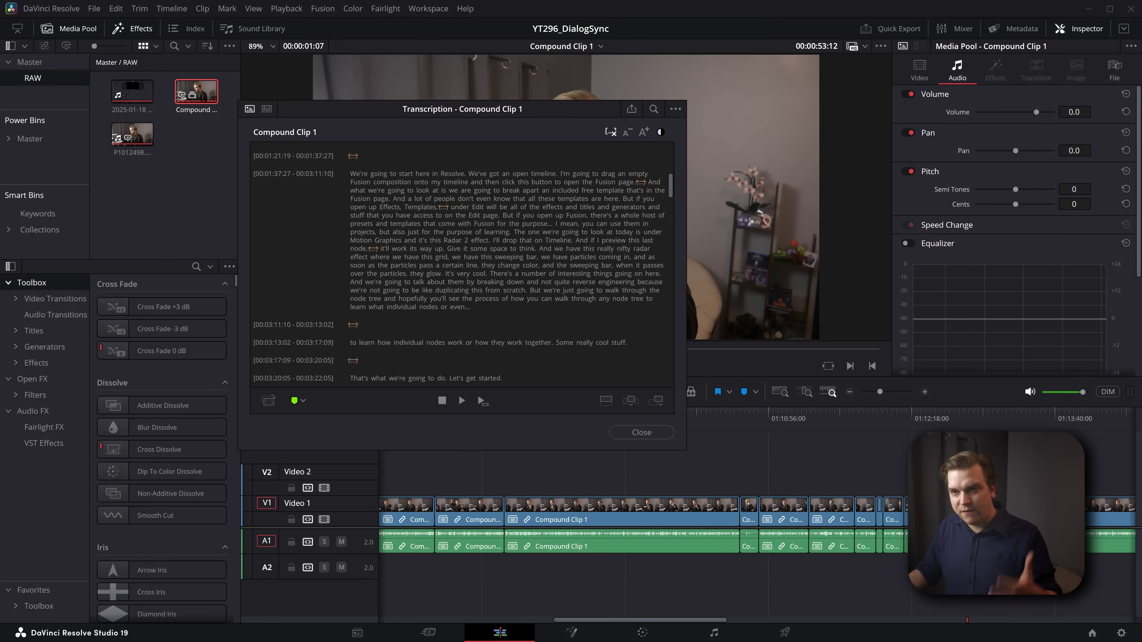
pyautogui.moveTo(402, 207); pyautogui.dragTo(496, 265)
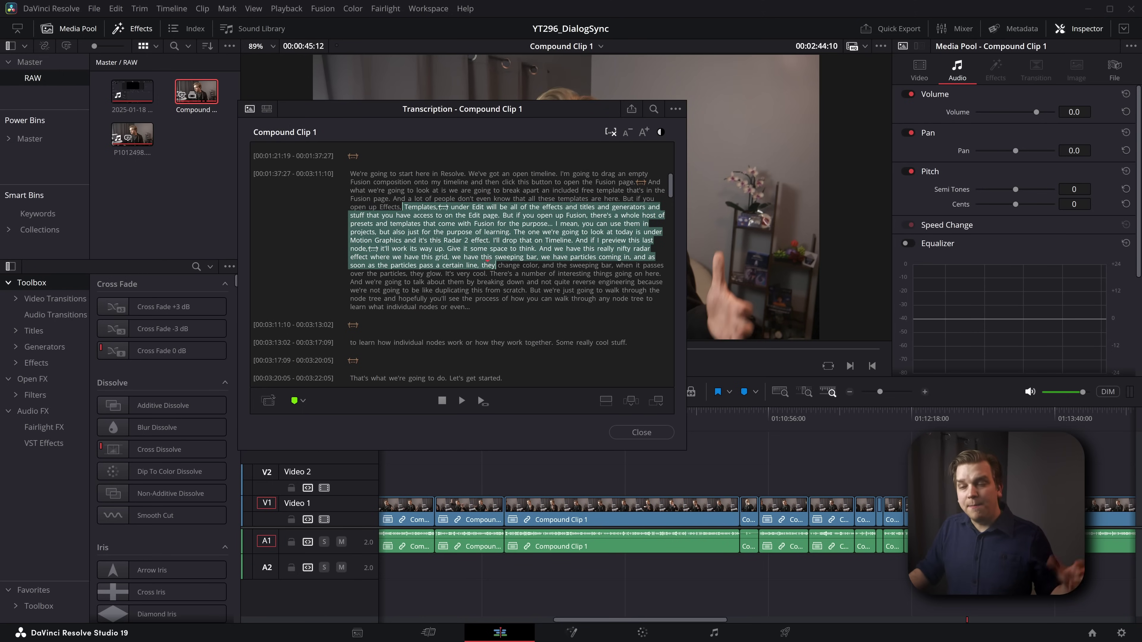
pyautogui.scroll(8, 458, 265)
pyautogui.moveTo(350, 238); pyautogui.dragTo(396, 271)
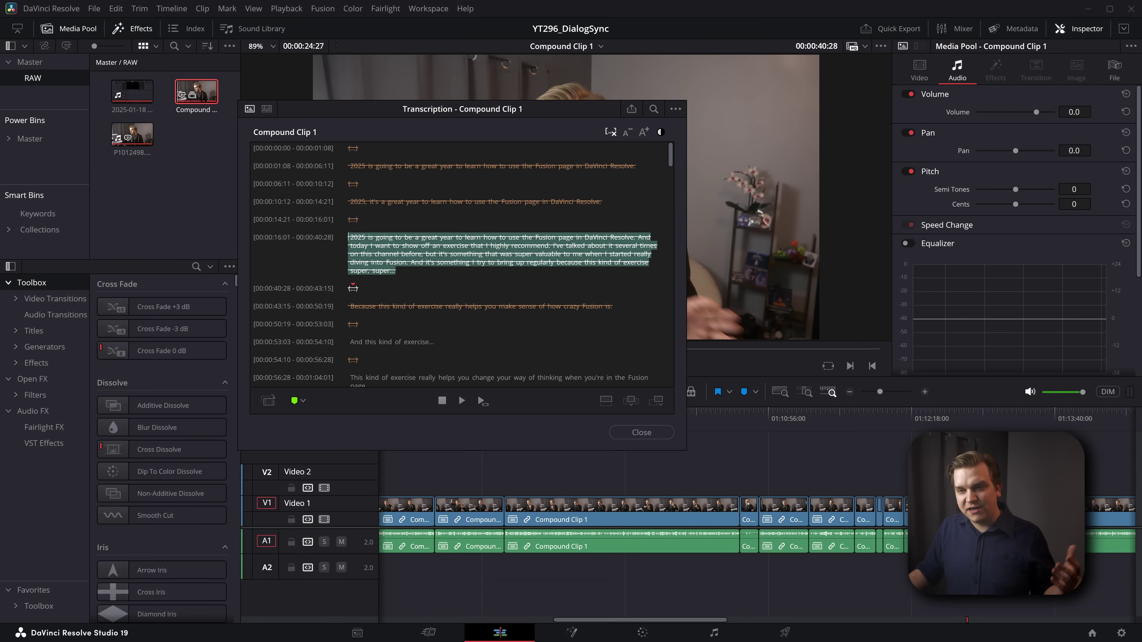
pyautogui.scroll(-3, 459, 266)
pyautogui.scroll(3, 459, 265)
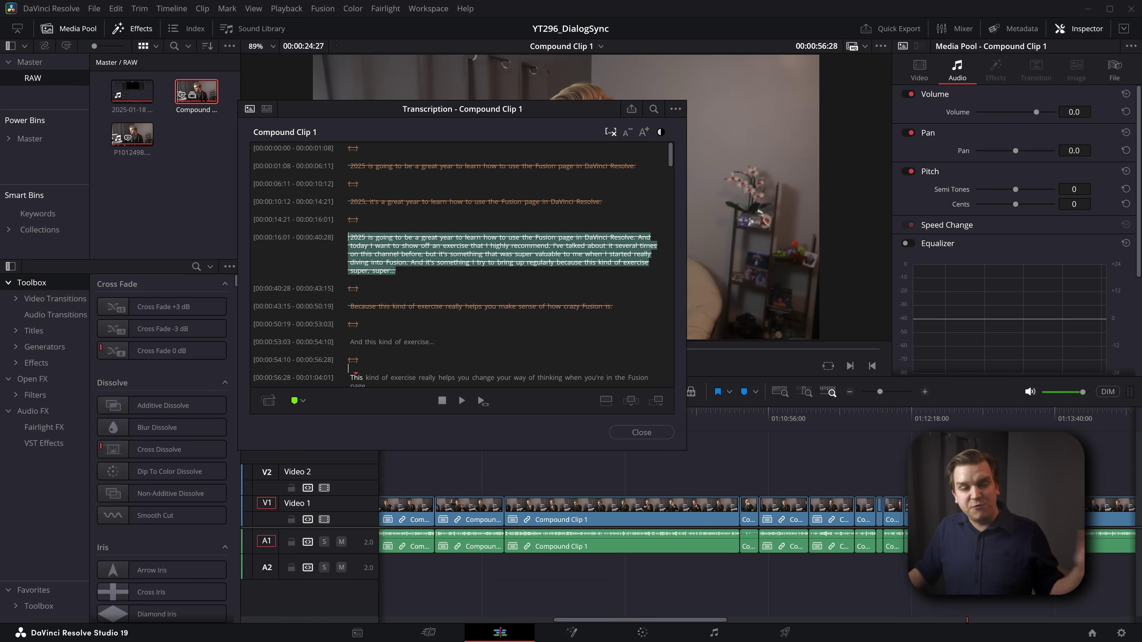
pyautogui.moveTo(353, 285); pyautogui.dragTo(350, 238)
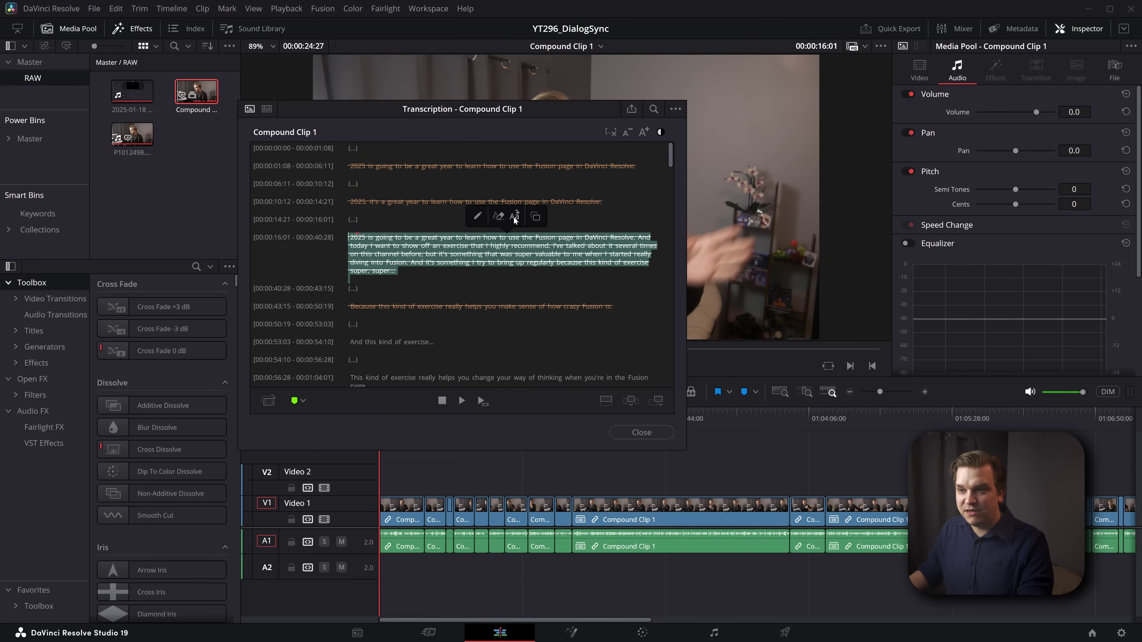
pyautogui.click(514, 217)
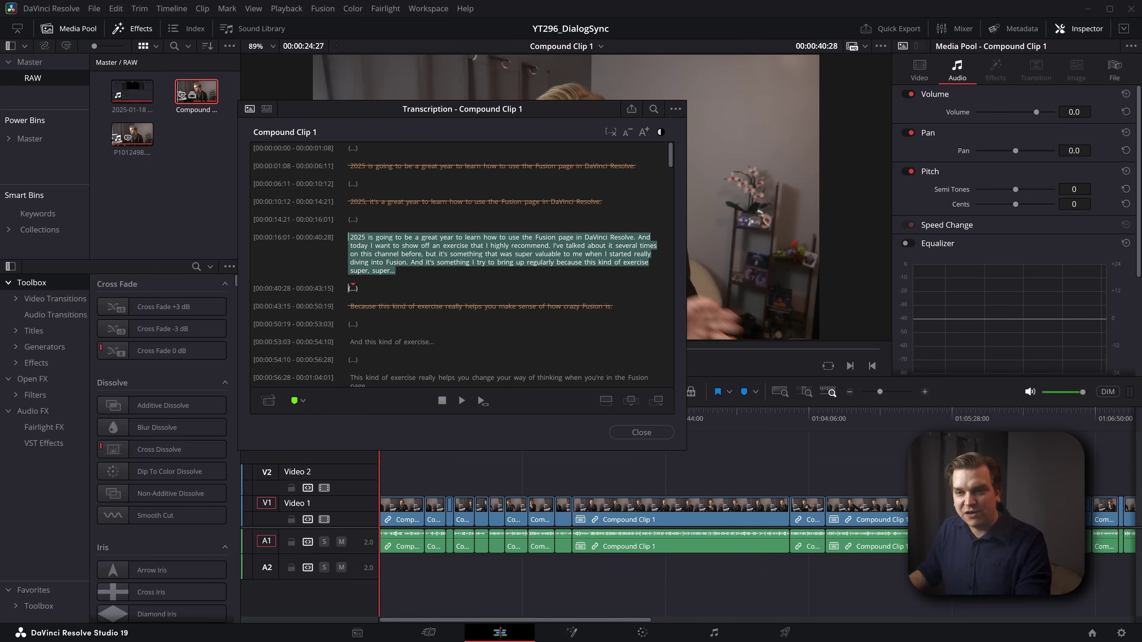
# Step: Insert the restored "2025 is going to be a great year" passage at the start of the Demo timeline
pyautogui.moveTo(397, 271); pyautogui.dragTo(349, 229)
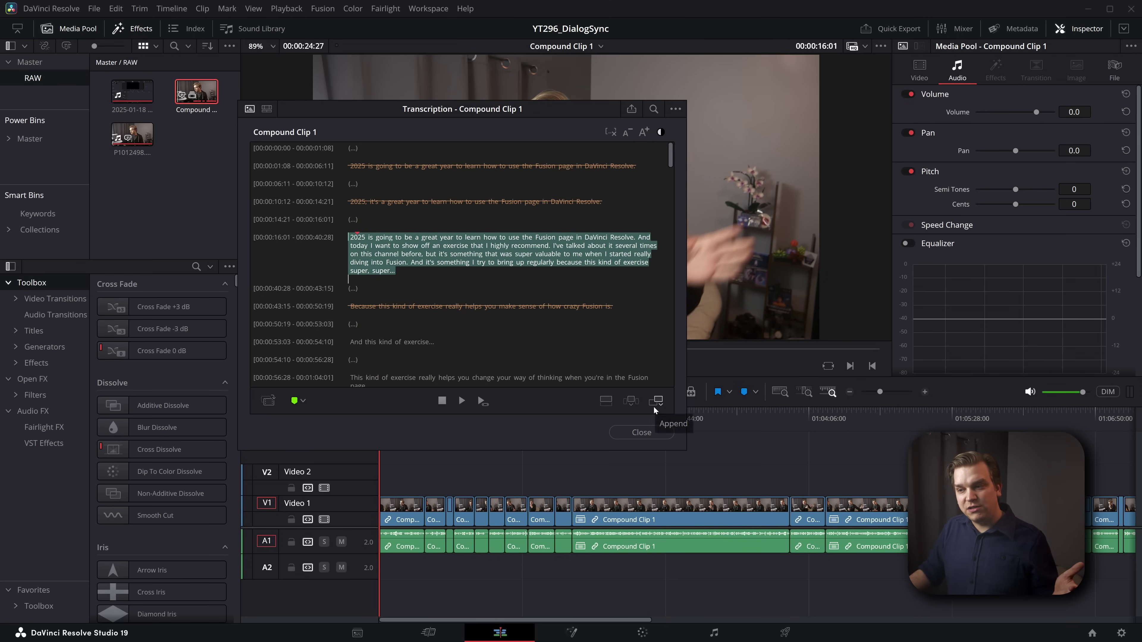
pyautogui.moveTo(443, 114); pyautogui.dragTo(685, 89)
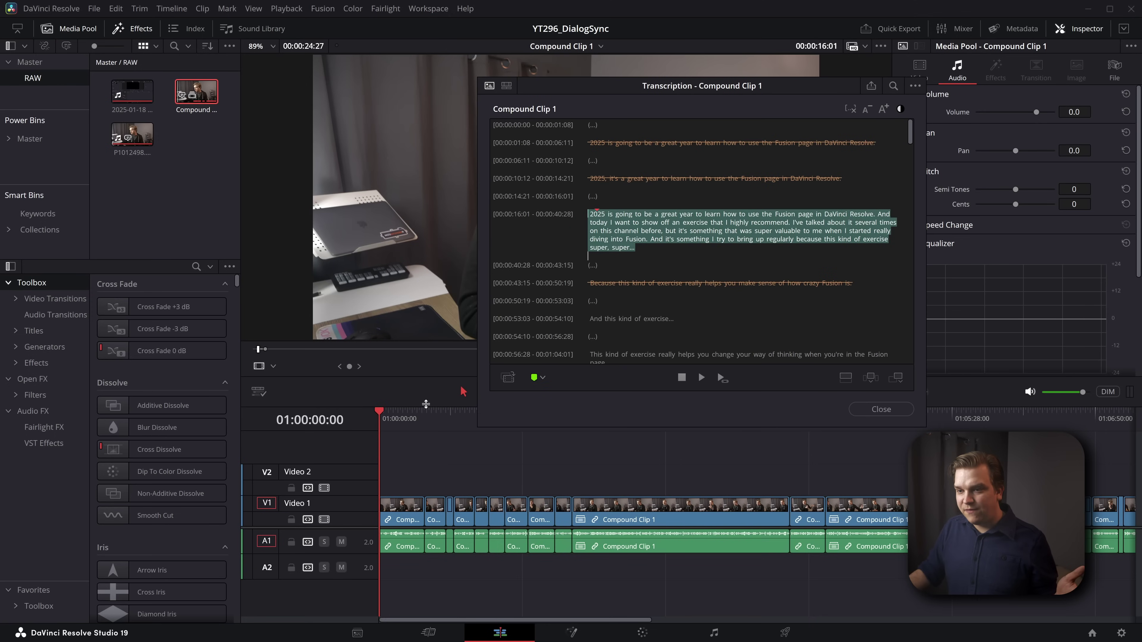
pyautogui.click(866, 382)
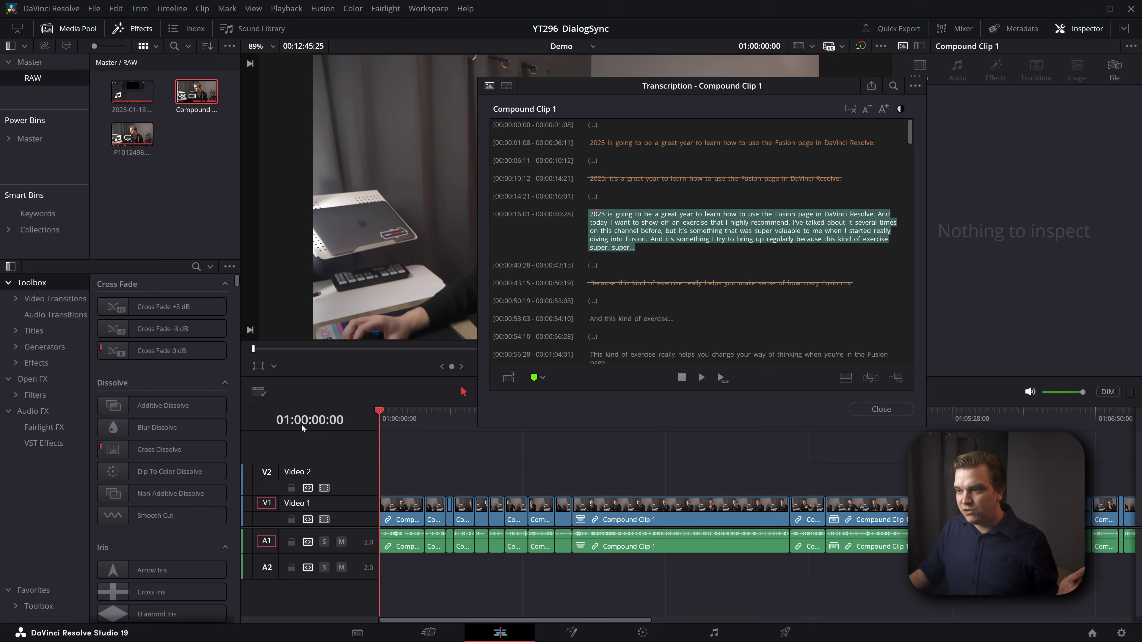
pyautogui.click(871, 379)
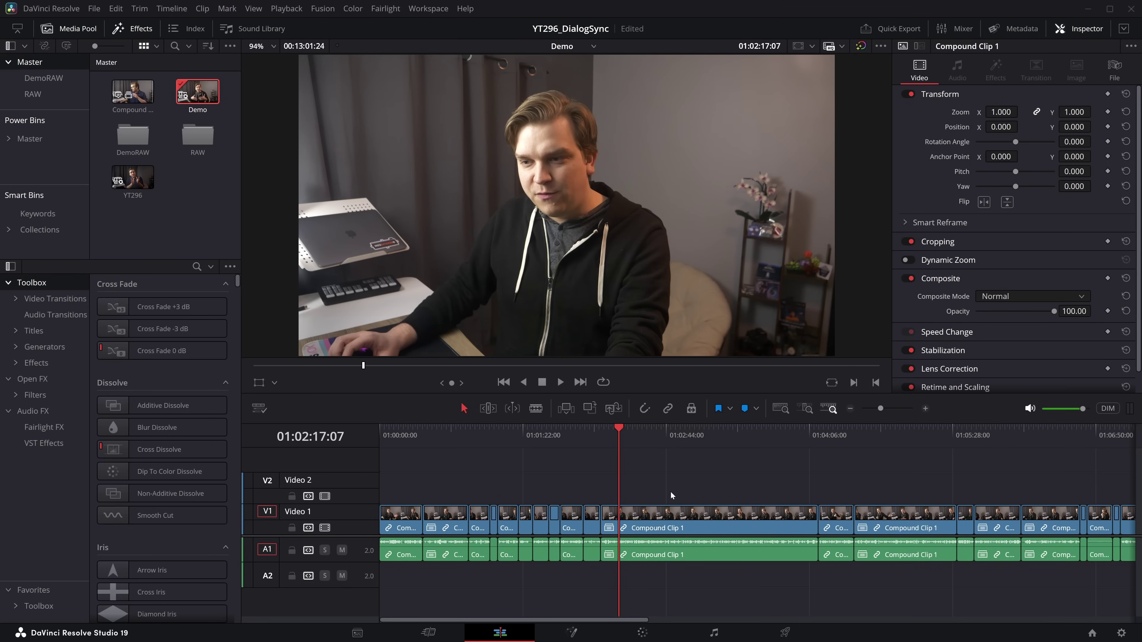
# Step: Enlarge the timeline's video tracks and decompose all compound clips in place using clips only
pyautogui.scroll(4, 661, 484)
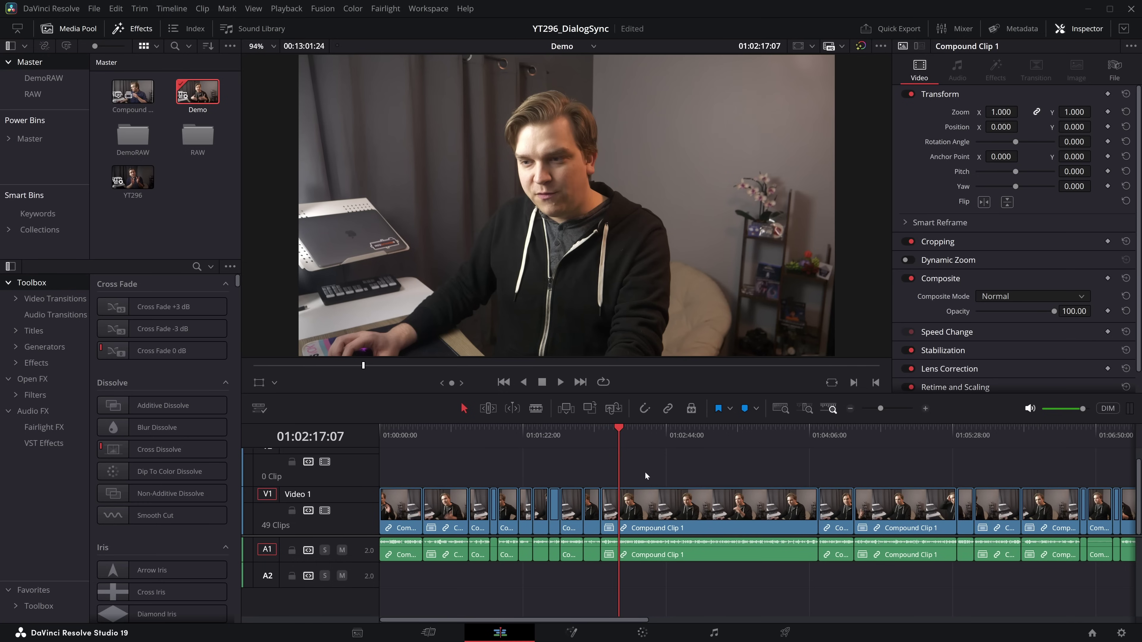
pyautogui.hotkey('ctrl', 'a')
pyautogui.rightClick(651, 512)
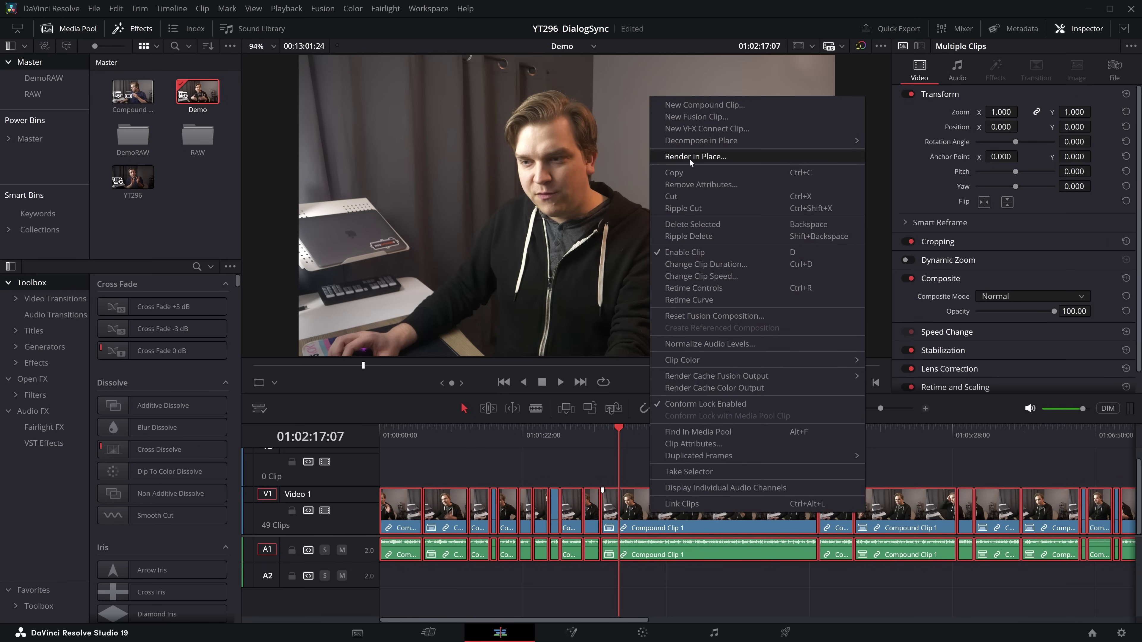
pyautogui.moveTo(682, 144)
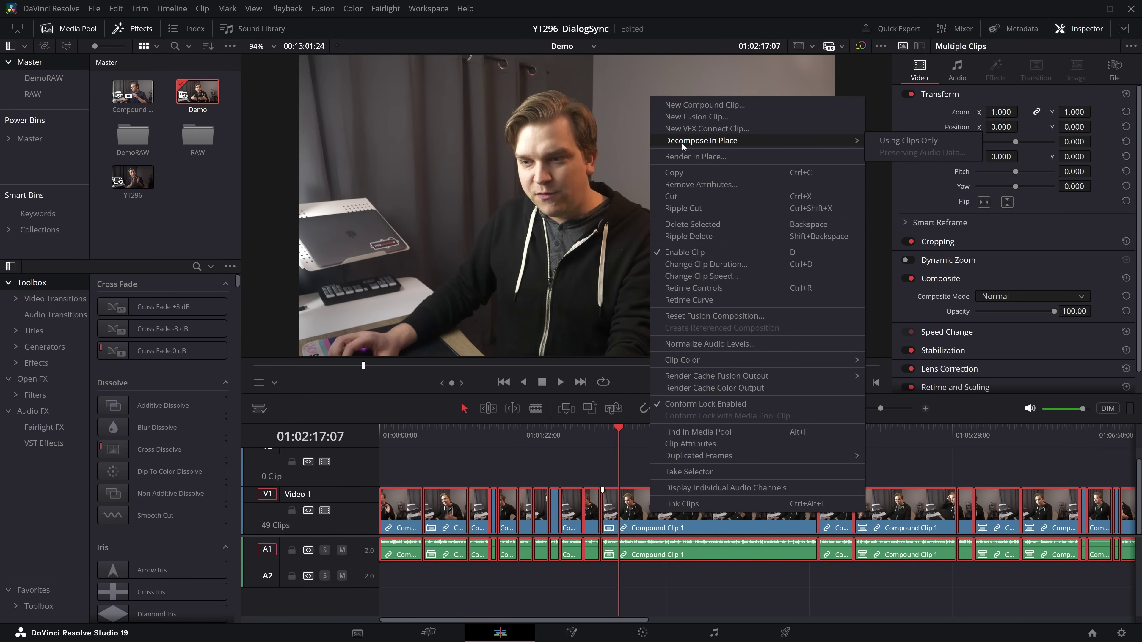
pyautogui.click(897, 144)
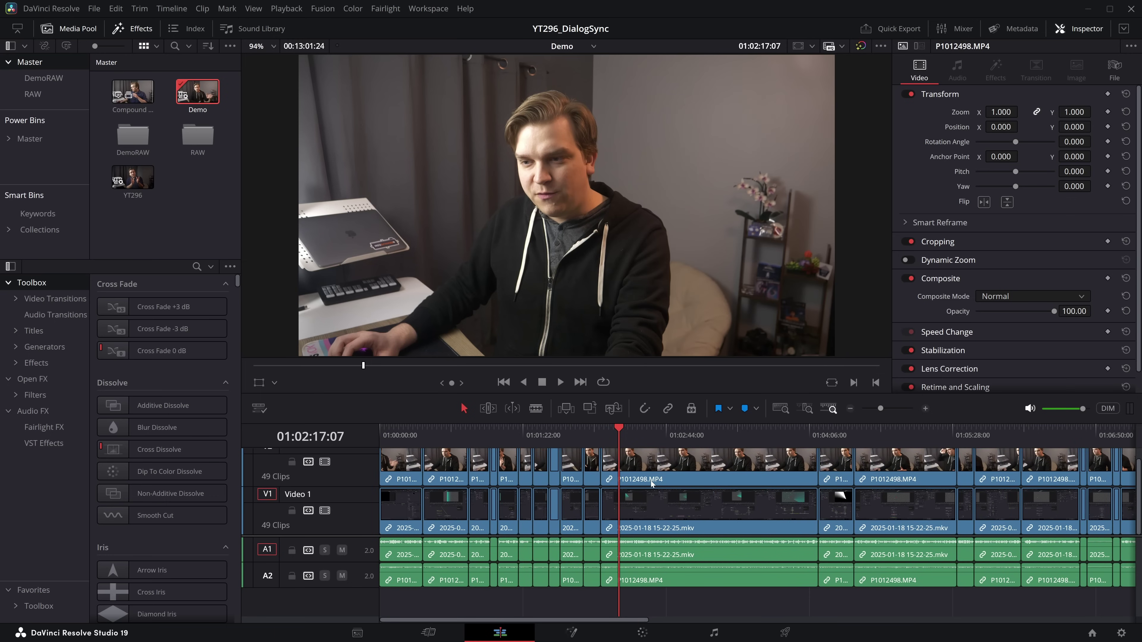
# Step: Open the transcription of the compound clip in the Master bin, and close it
pyautogui.doubleClick(118, 88)
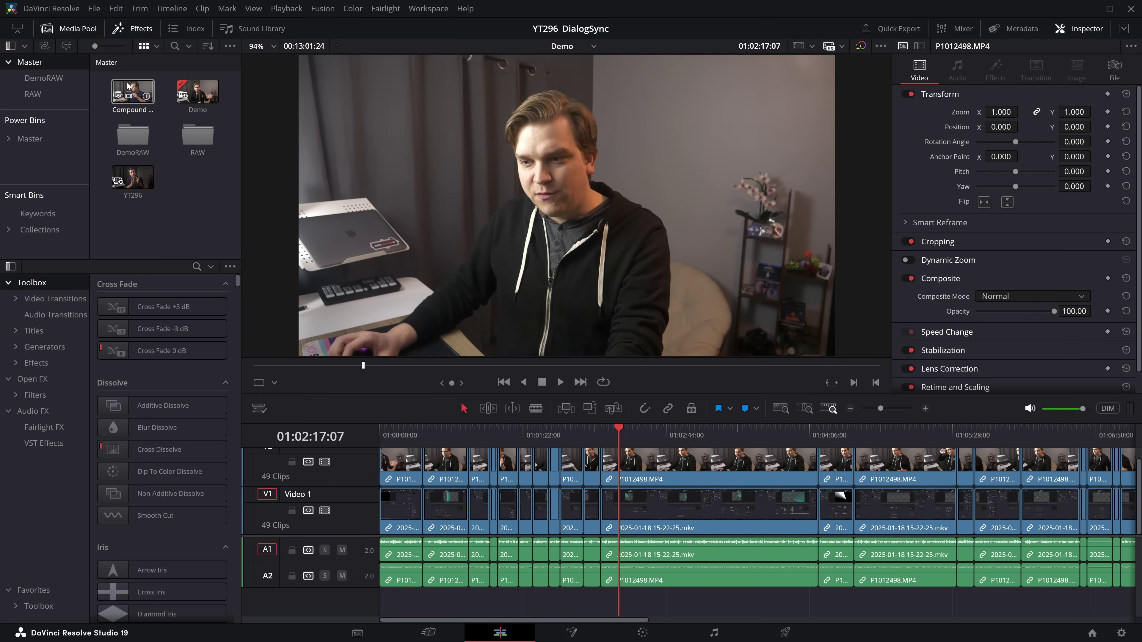
pyautogui.click(68, 46)
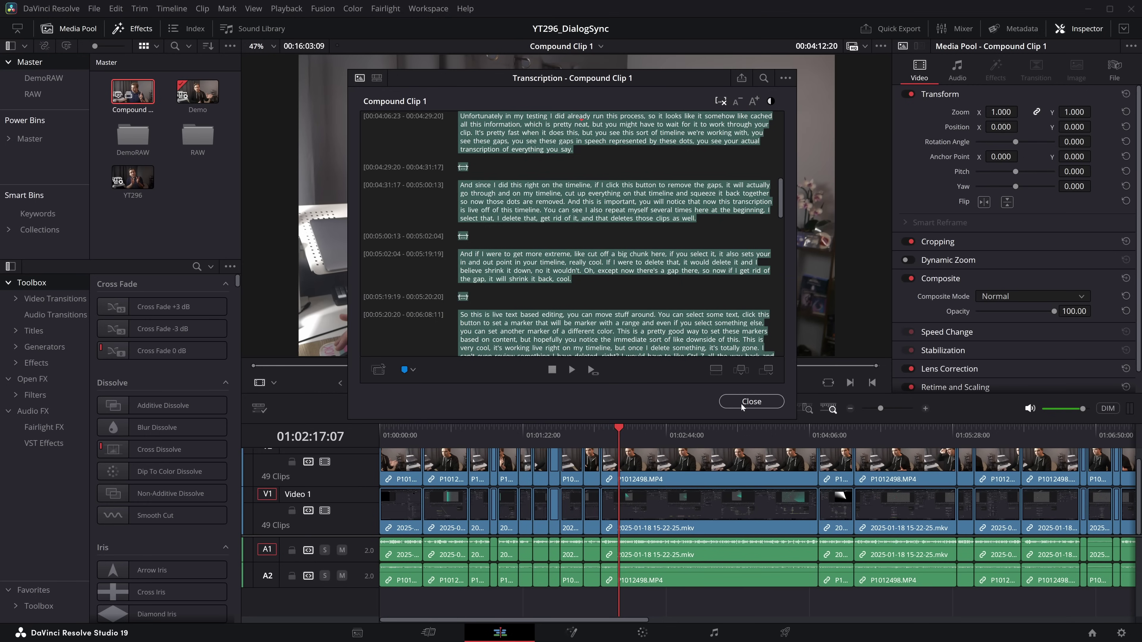
pyautogui.click(751, 402)
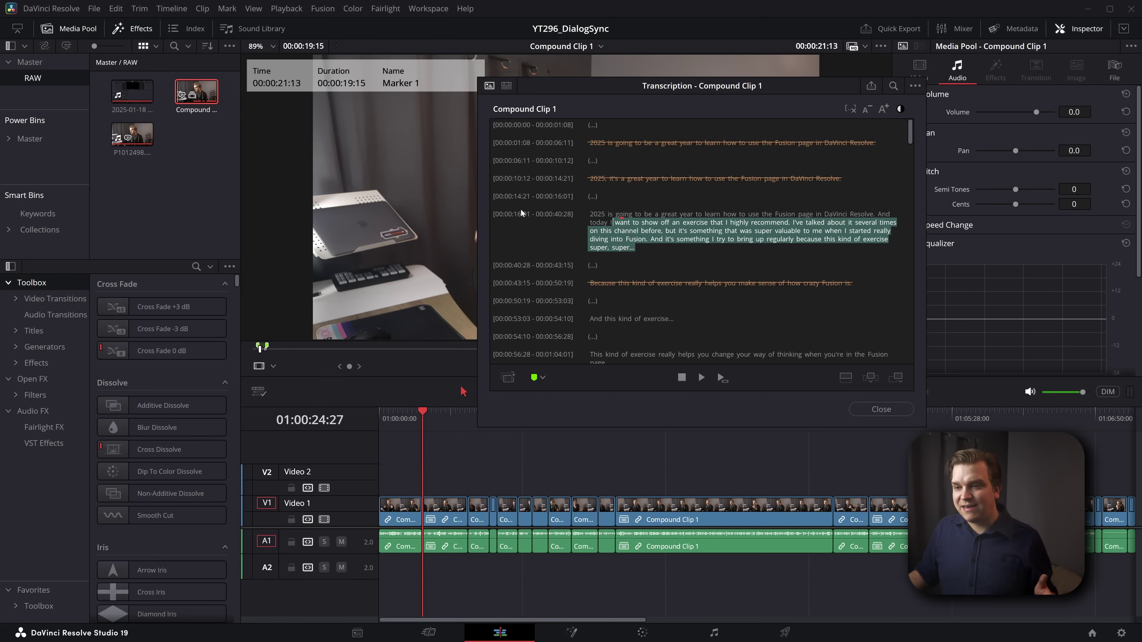
# Step: Browse the compound clip's transcript and select the text from "going to be a great year" through "diving into Fusion. And"
pyautogui.moveTo(570, 77); pyautogui.dragTo(612, 116)
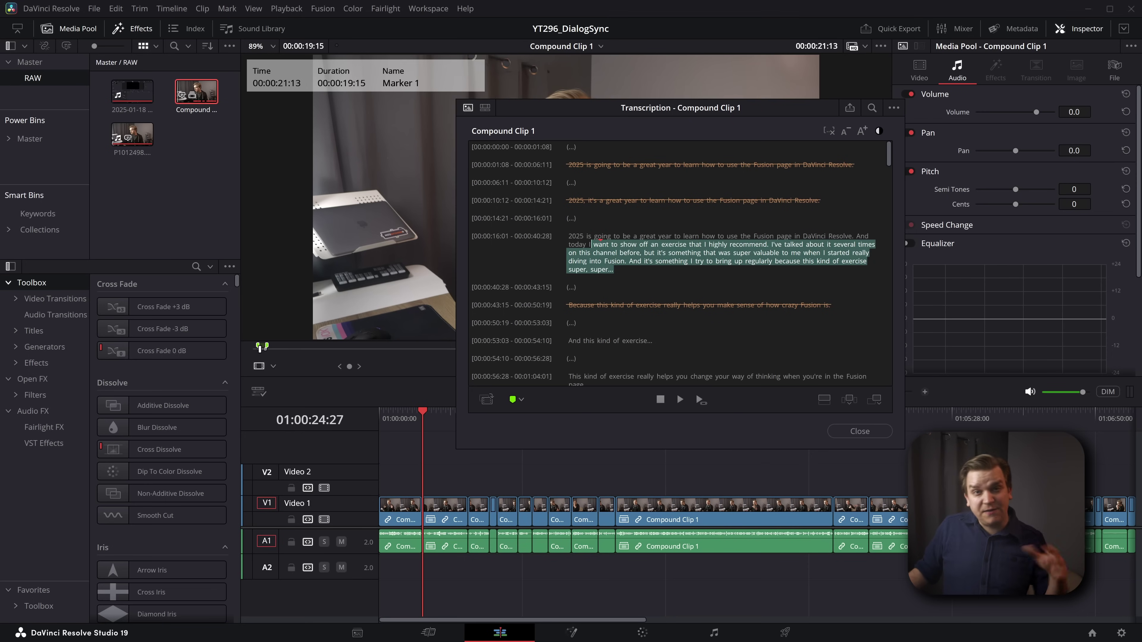
pyautogui.scroll(-5, 681, 264)
pyautogui.scroll(5, 680, 263)
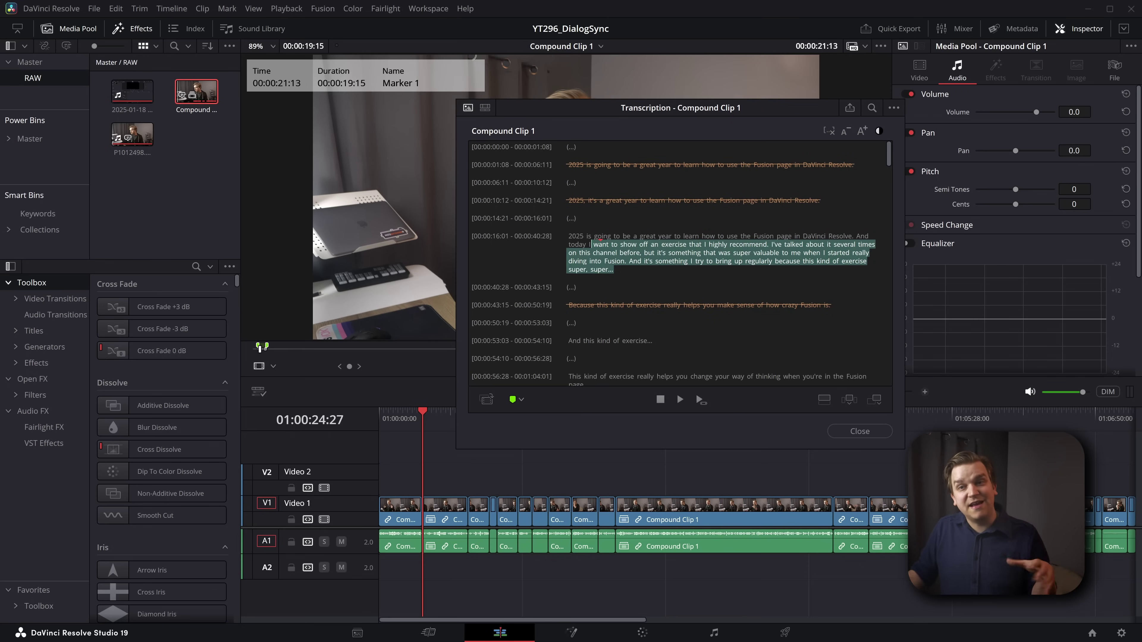
pyautogui.click(617, 235)
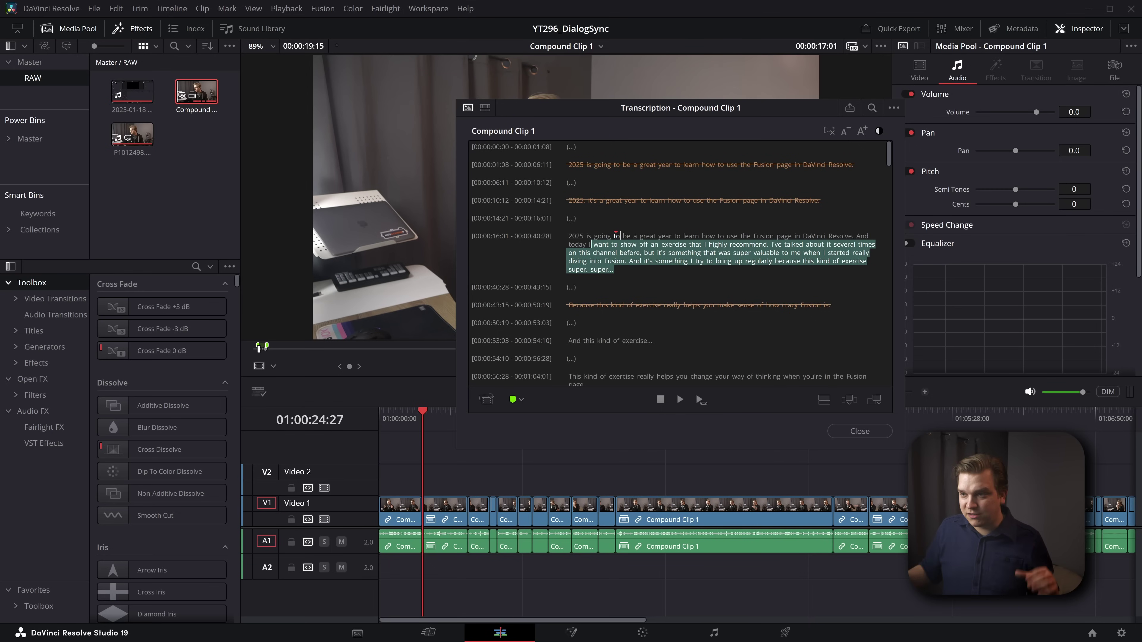
pyautogui.moveTo(593, 236)
pyautogui.mouseDown()
pyautogui.moveTo(674, 245)
pyautogui.moveTo(642, 261)
pyautogui.mouseUp()
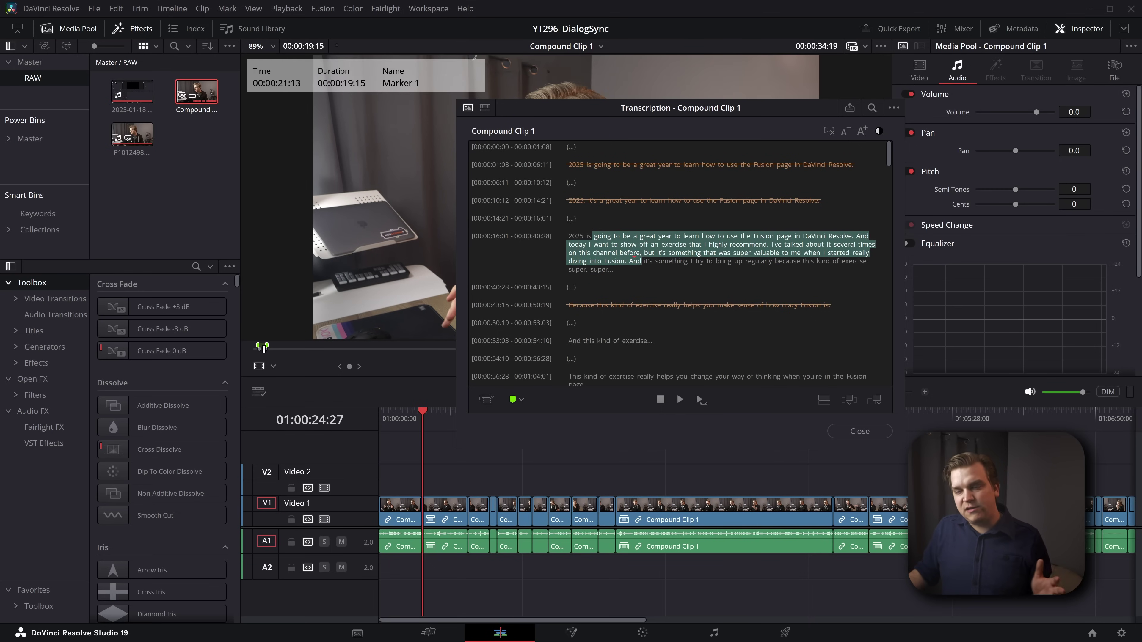
pyautogui.scroll(-8, 627, 260)
pyautogui.scroll(6, 627, 261)
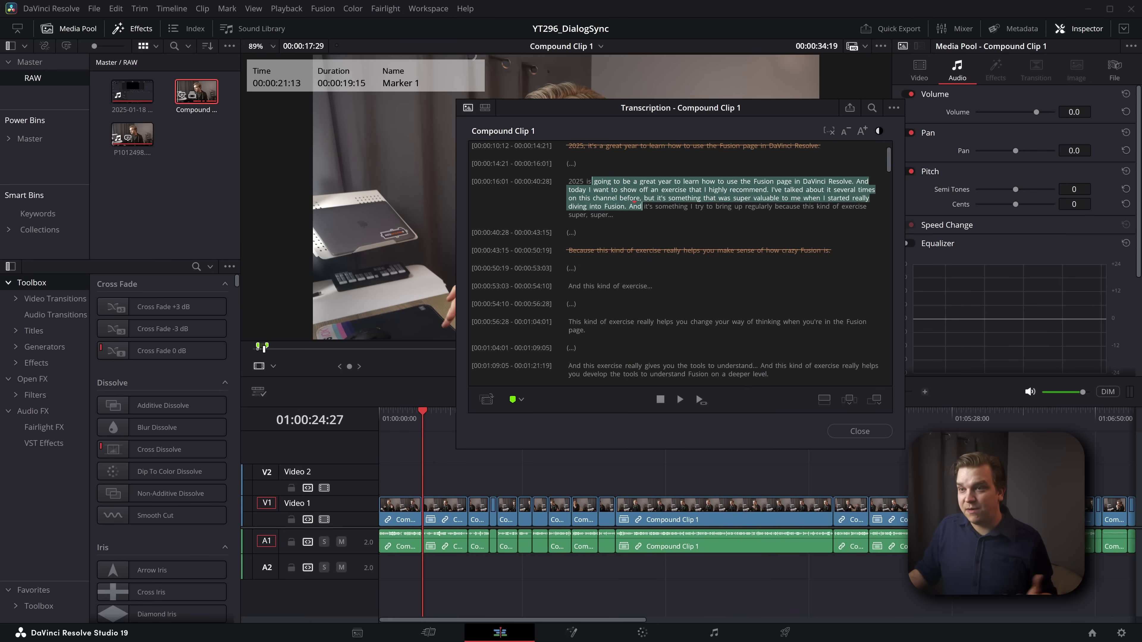
# Step: Show the transcript search options and switch the transcription from the compound clip to the Demo timeline
pyautogui.click(870, 110)
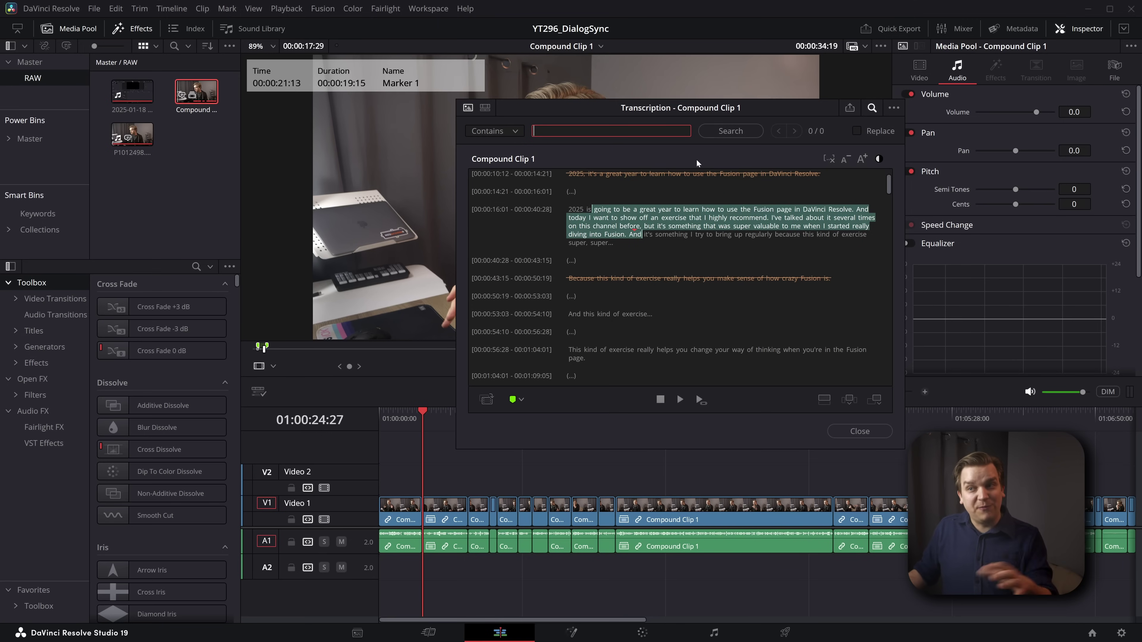
pyautogui.moveTo(484, 108); pyautogui.dragTo(473, 117)
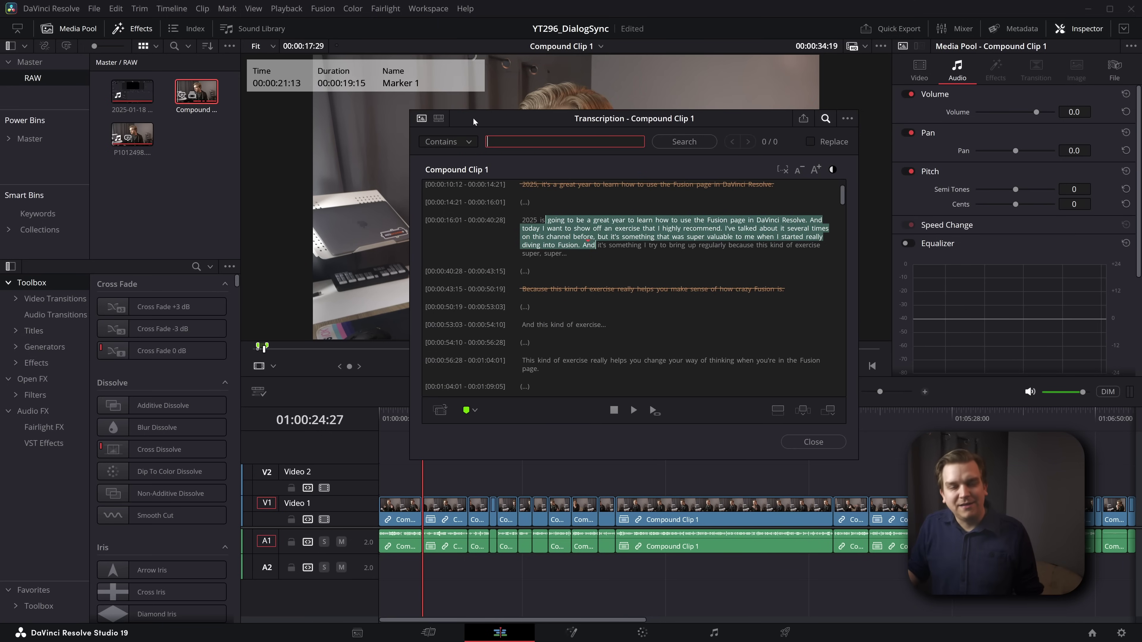
pyautogui.moveTo(511, 120); pyautogui.dragTo(471, 109)
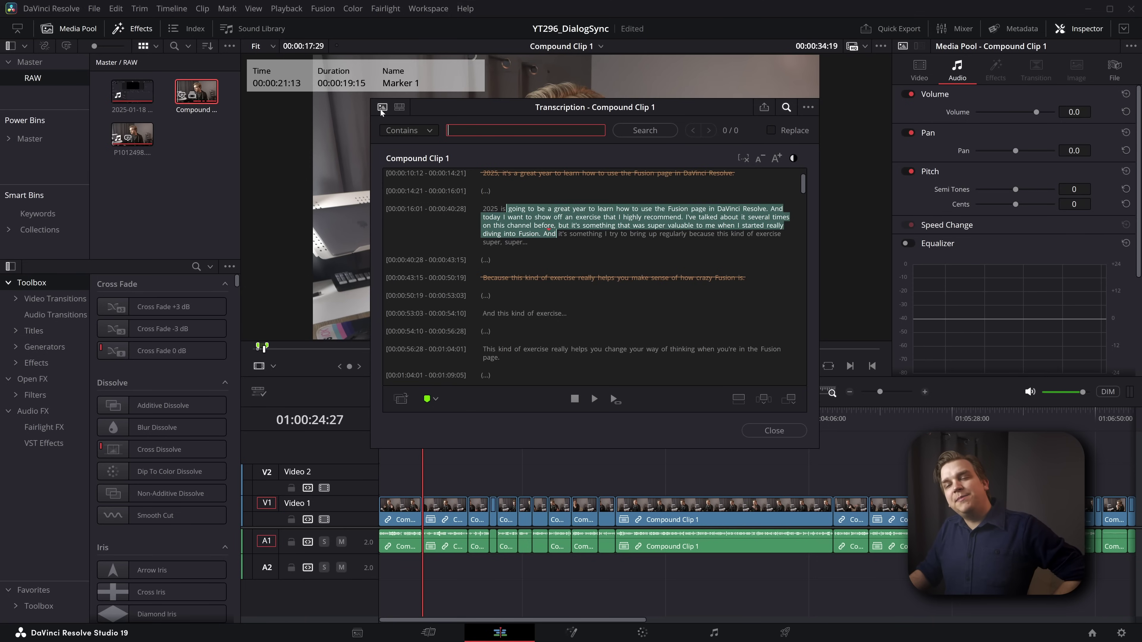
pyautogui.click(400, 108)
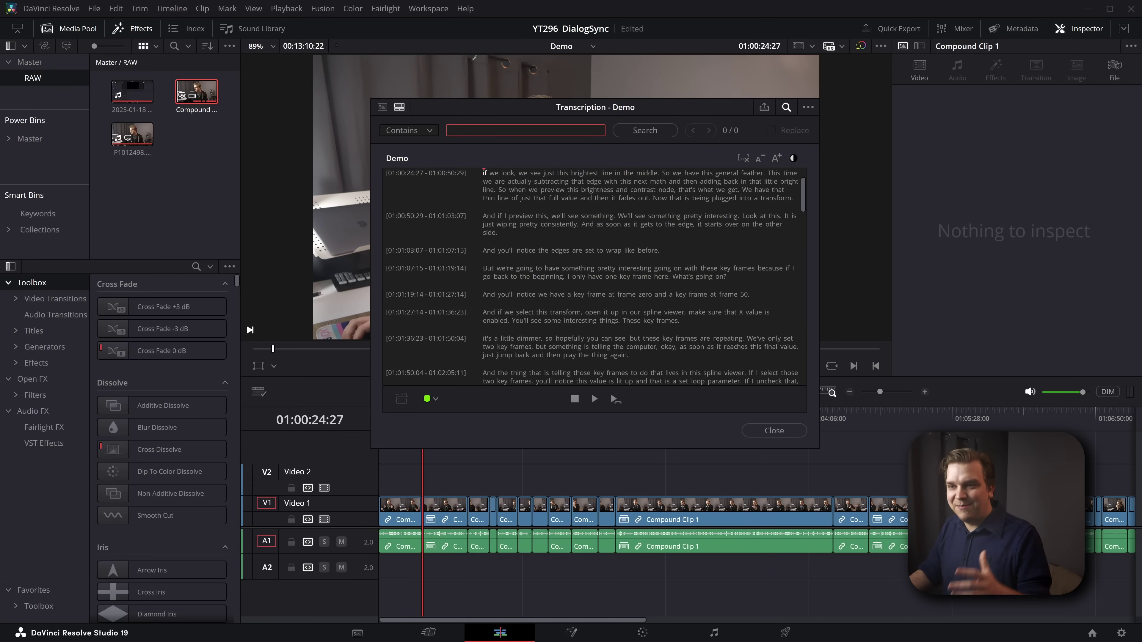
# Step: Browse the Demo timeline's transcript and select the text from "want instead of trying to like scale this down" through "We're dealing with an image at this"
pyautogui.moveTo(484, 207); pyautogui.dragTo(482, 170)
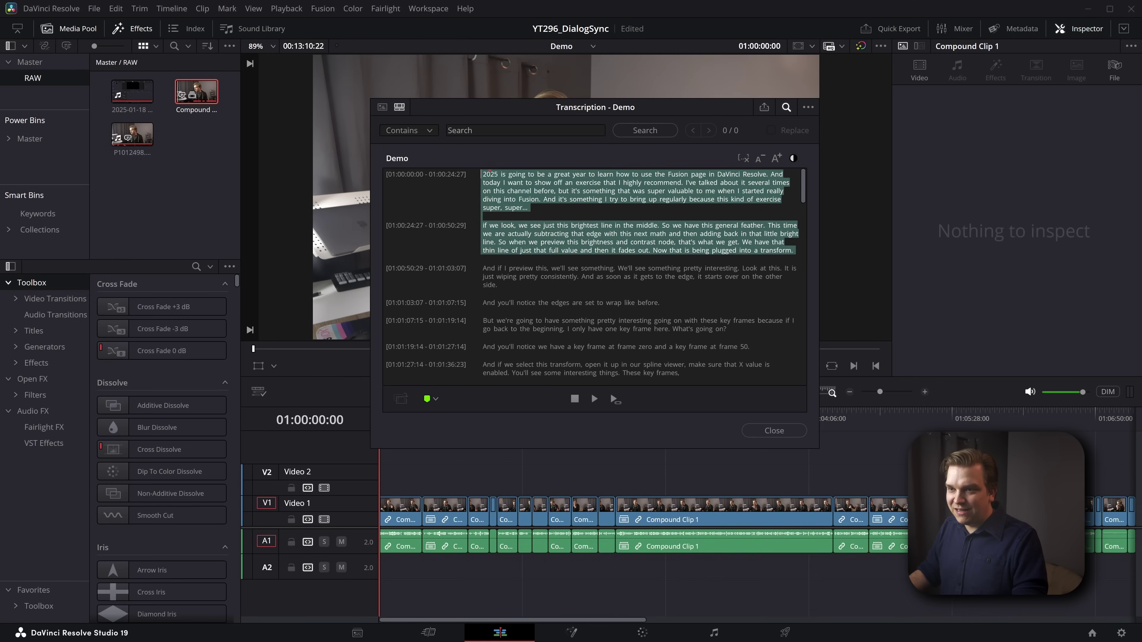
pyautogui.moveTo(483, 303); pyautogui.dragTo(616, 320)
pyautogui.moveTo(549, 365); pyautogui.dragTo(610, 362)
pyautogui.scroll(-4, 630, 318)
pyautogui.click(629, 318)
pyautogui.moveTo(711, 351); pyautogui.dragTo(577, 284)
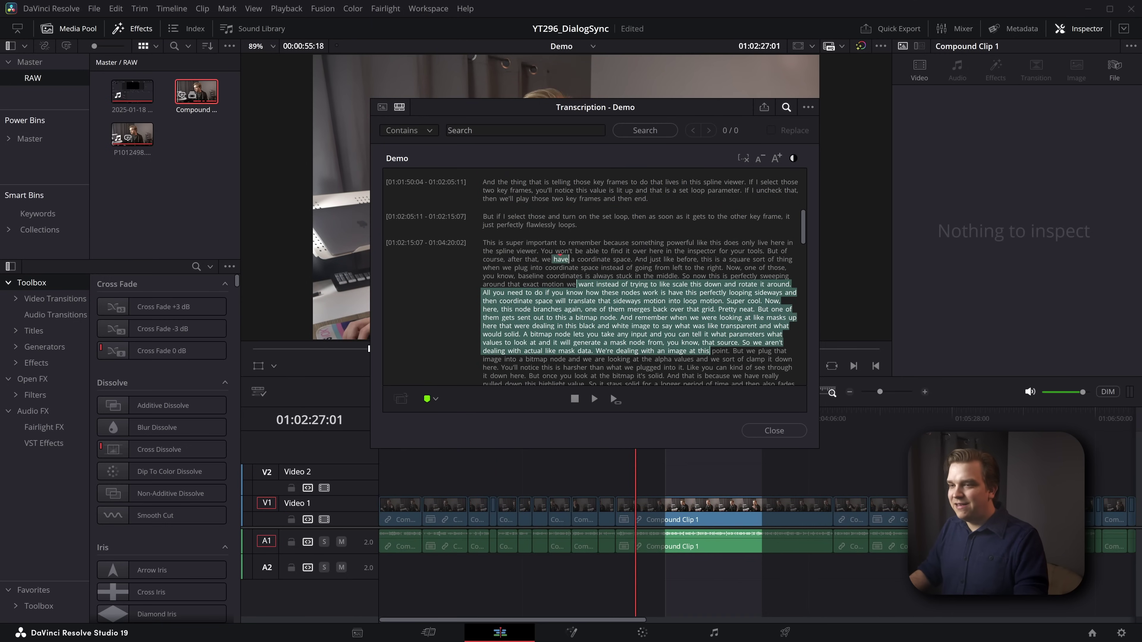
# Step: Switch the transcription to Compound Clip 1, place the playhead at its opening "2025 is going to be a great year" passage, and enable Replace
pyautogui.click(383, 109)
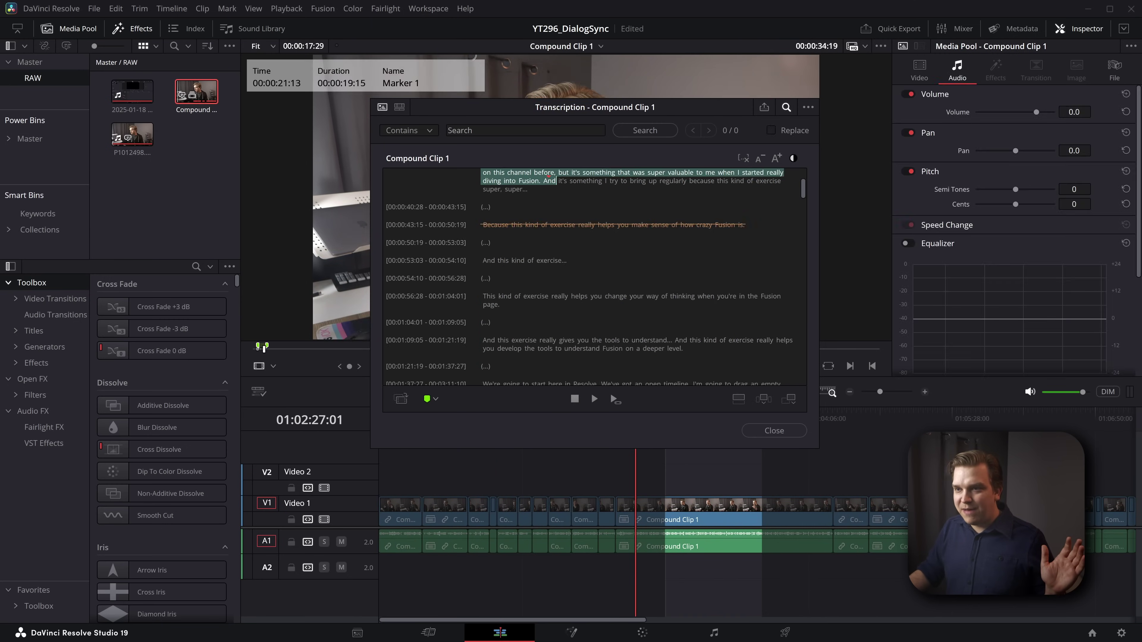
pyautogui.click(549, 263)
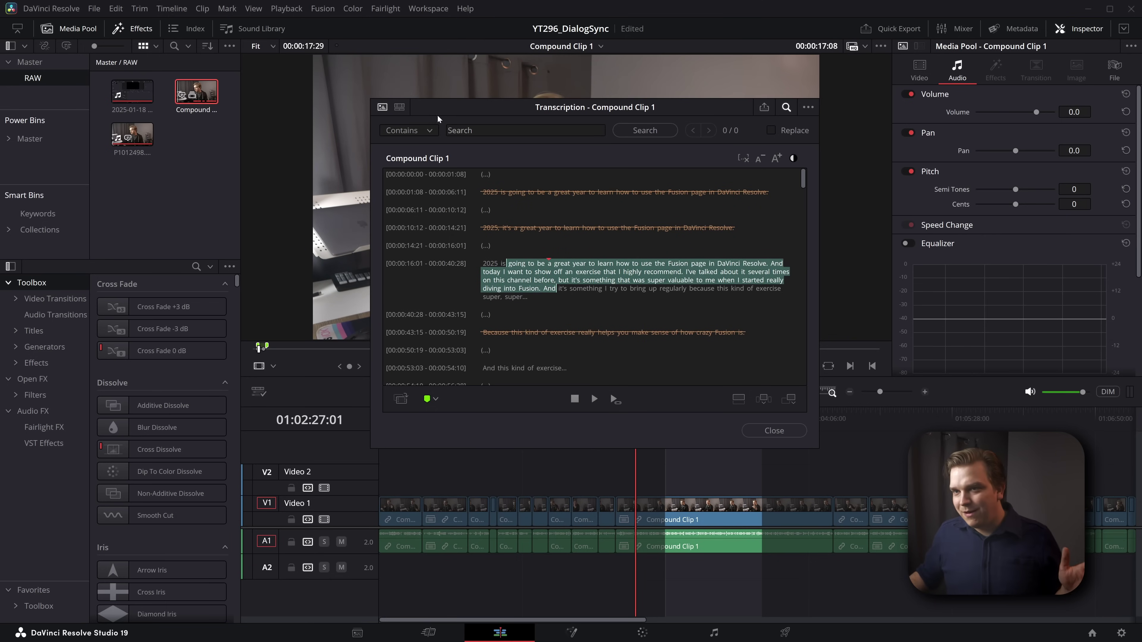
pyautogui.click(770, 130)
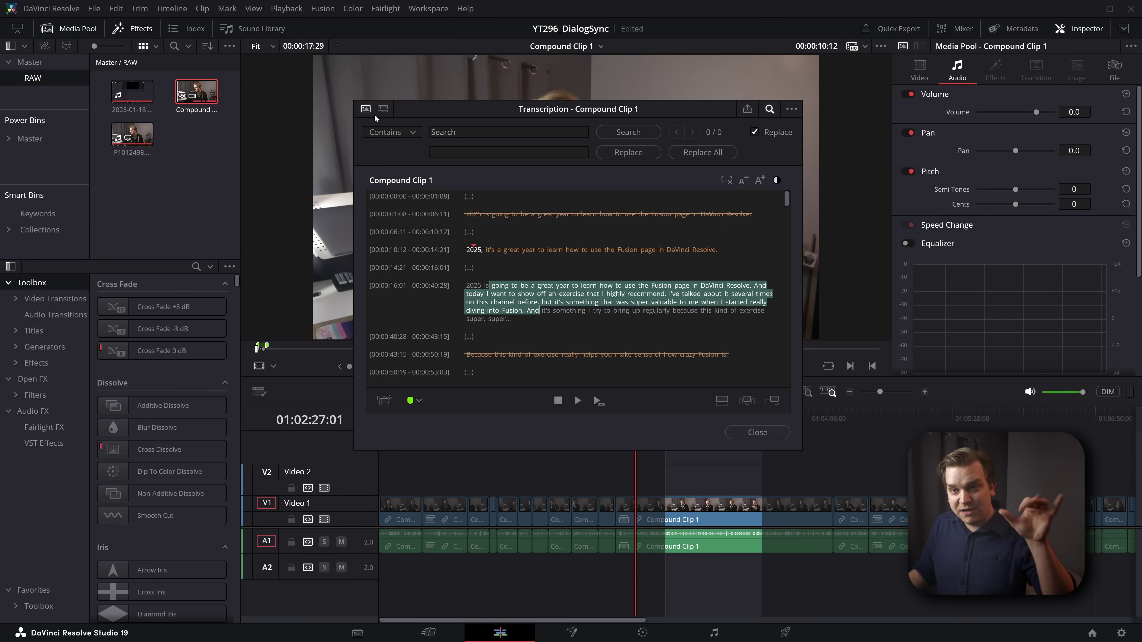
# Step: In the Demo timeline's transcription, delete "but something is telling the computer" through "And the thing that is telling", and remove the silent gap
pyautogui.click(384, 109)
pyautogui.moveTo(518, 253); pyautogui.dragTo(555, 279)
pyautogui.press('BackSpace')
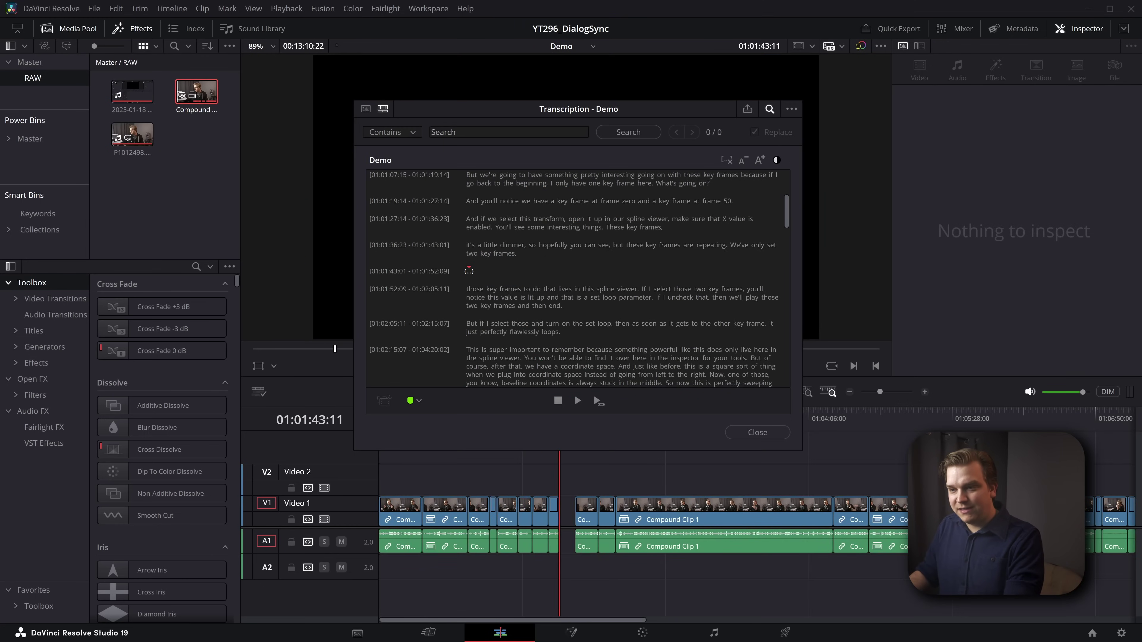
pyautogui.click(731, 160)
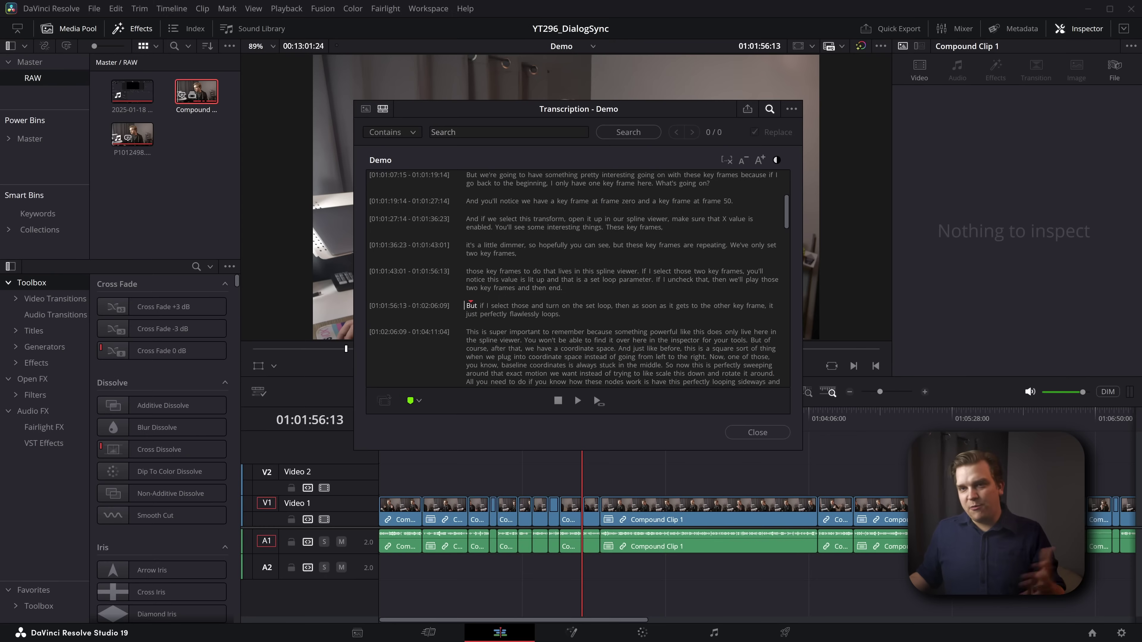
# Step: Move the transcription window aside and compare the Demo timeline's transcript with Compound Clip 1's, ending on the compound clip
pyautogui.moveTo(668, 112); pyautogui.dragTo(716, 123)
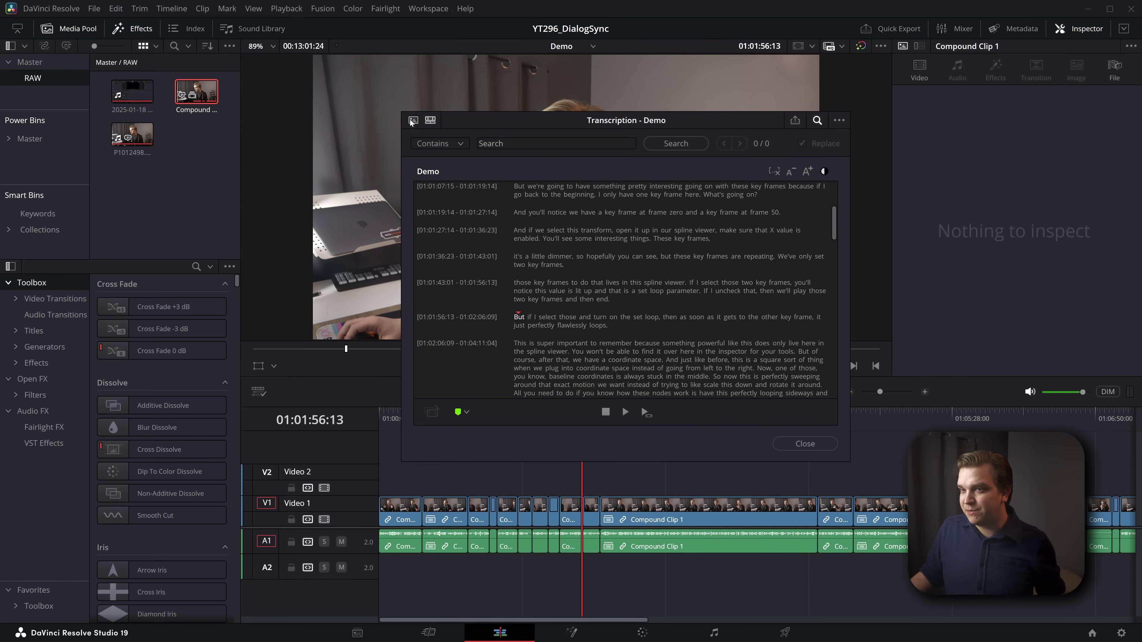
pyautogui.click(413, 120)
pyautogui.click(432, 121)
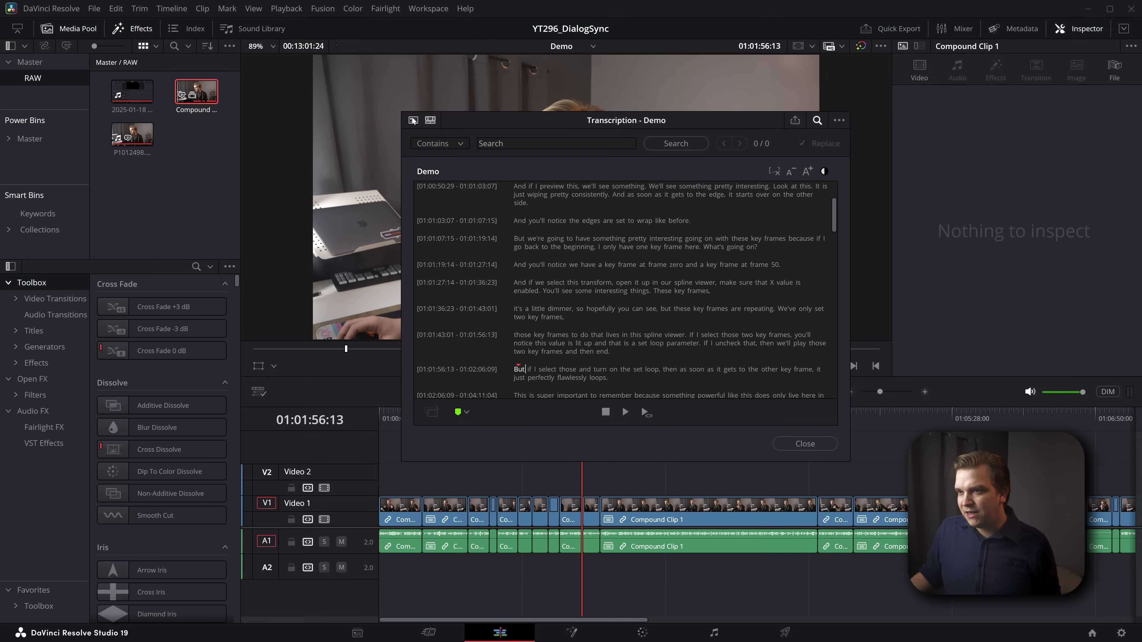
pyautogui.click(415, 121)
pyautogui.click(430, 121)
pyautogui.click(413, 121)
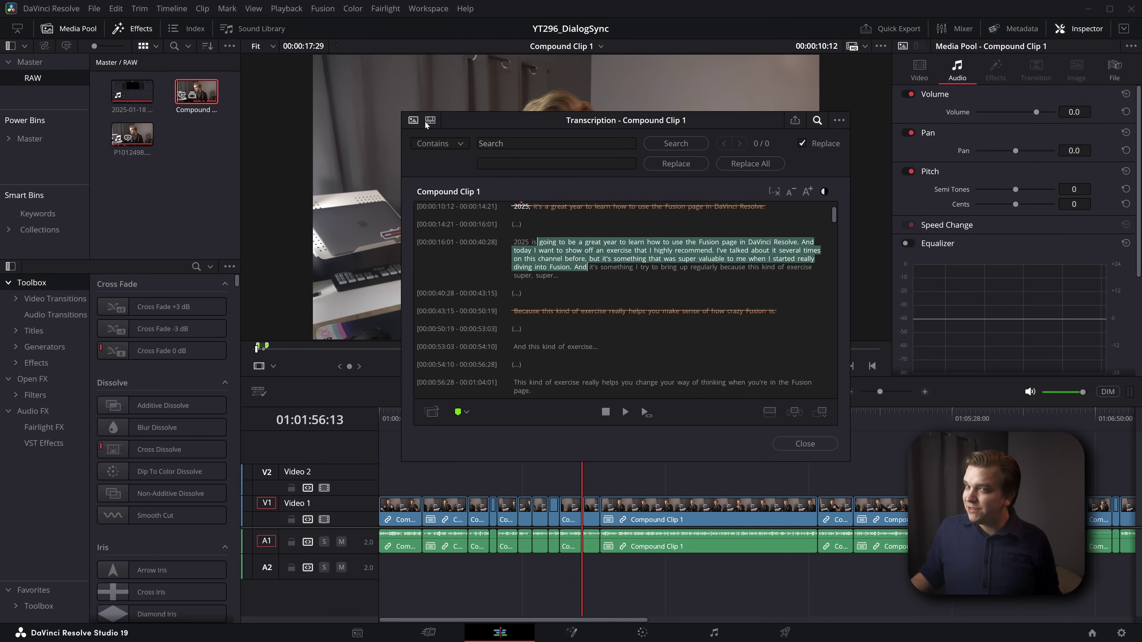